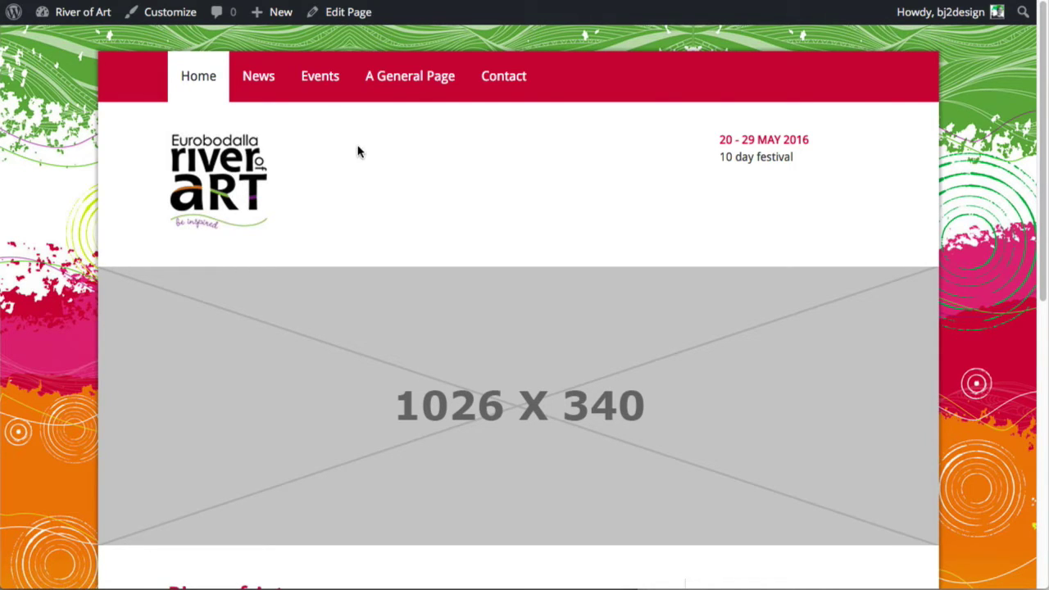
Open the News category archive and scroll through posts like 'Another news story'.
left_click(258, 82)
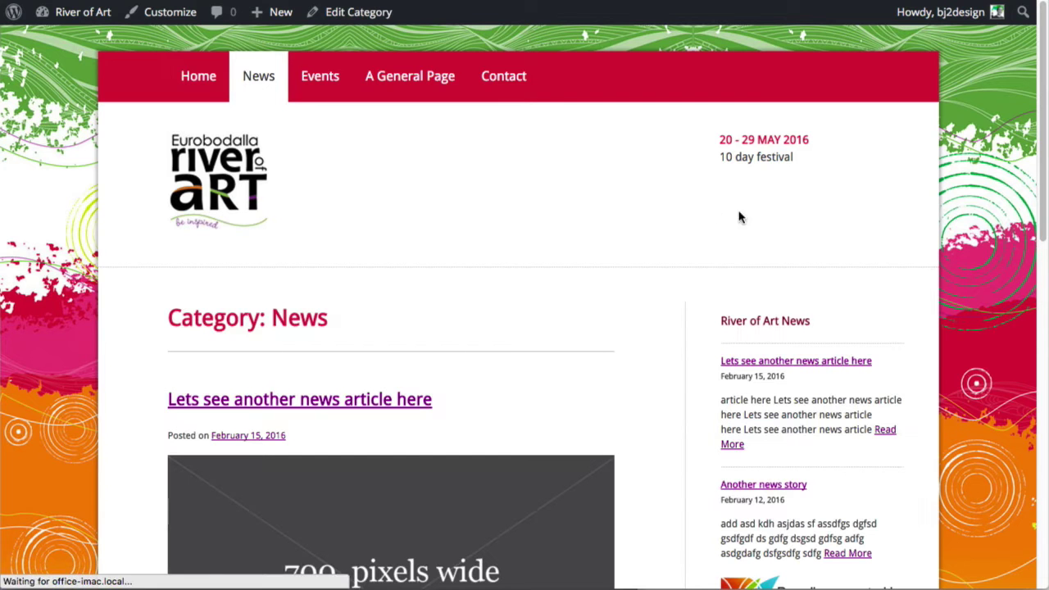
scroll(1008, 264, "down", 4)
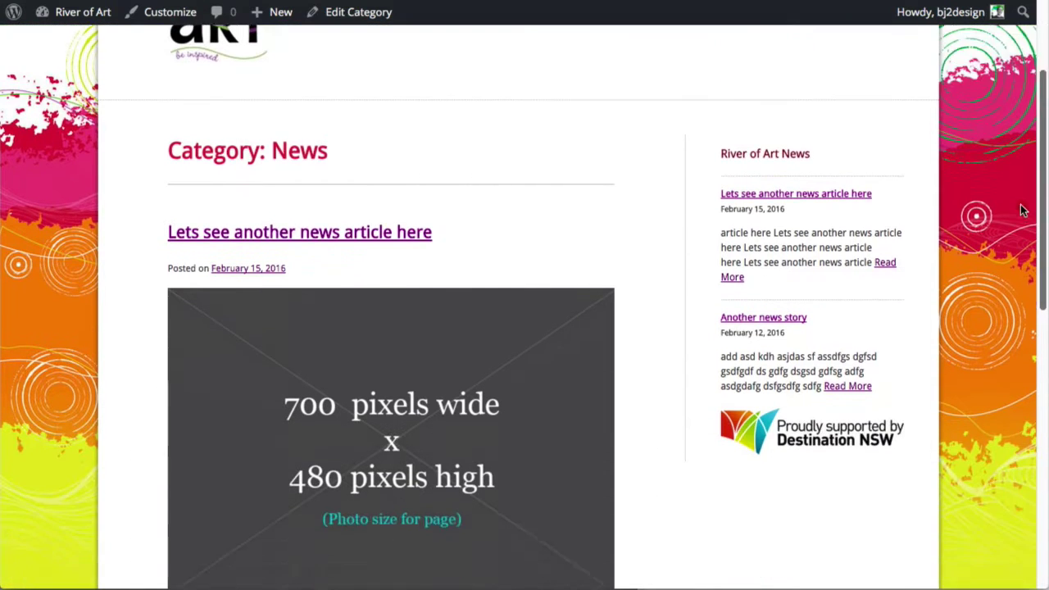
scroll(1008, 264, "down", 4)
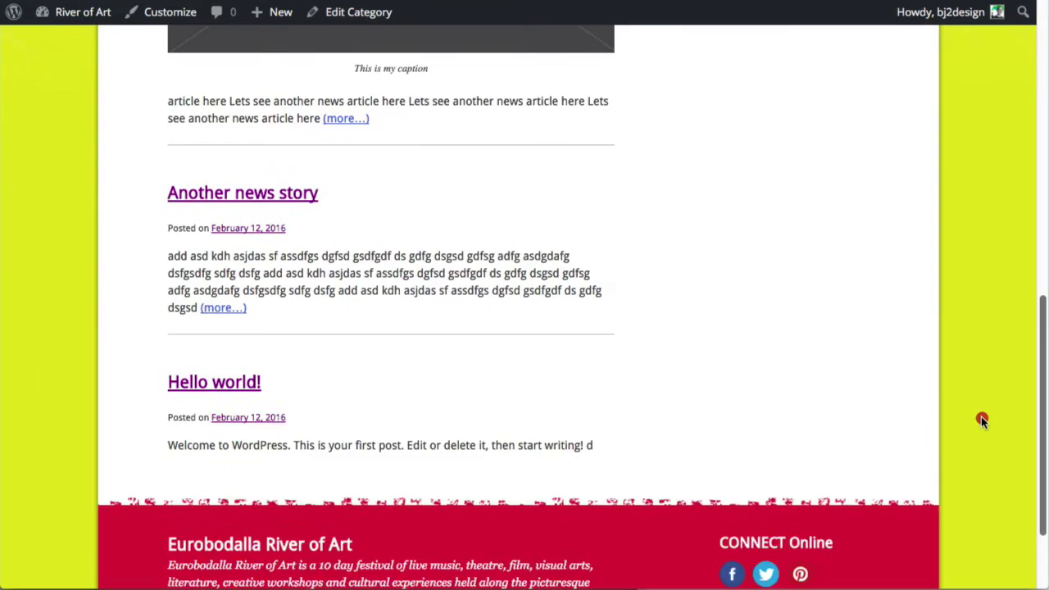
scroll(985, 393, "up", 7)
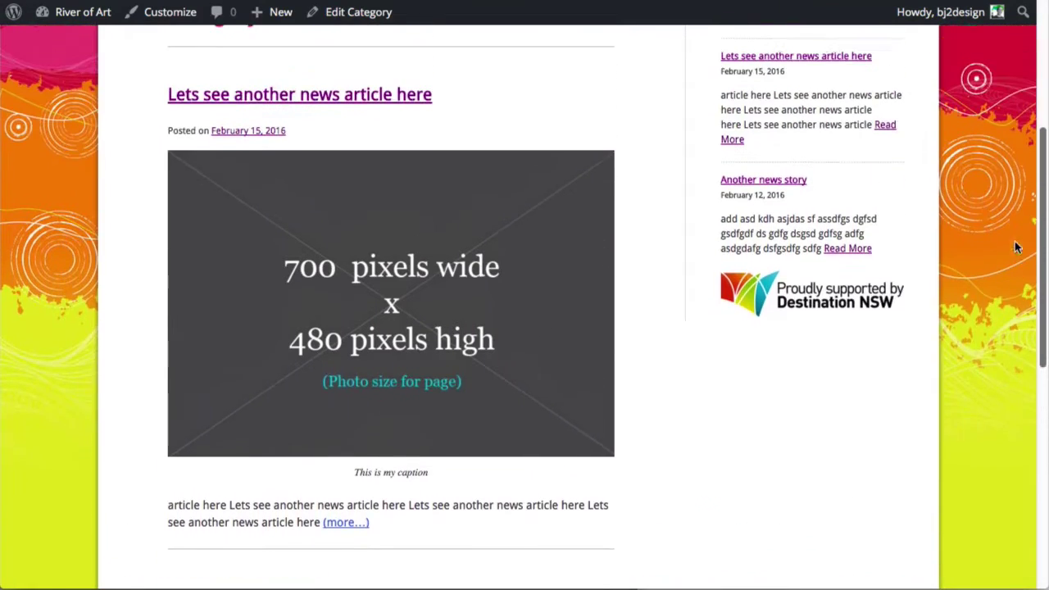
scroll(1021, 191, "up", 2)
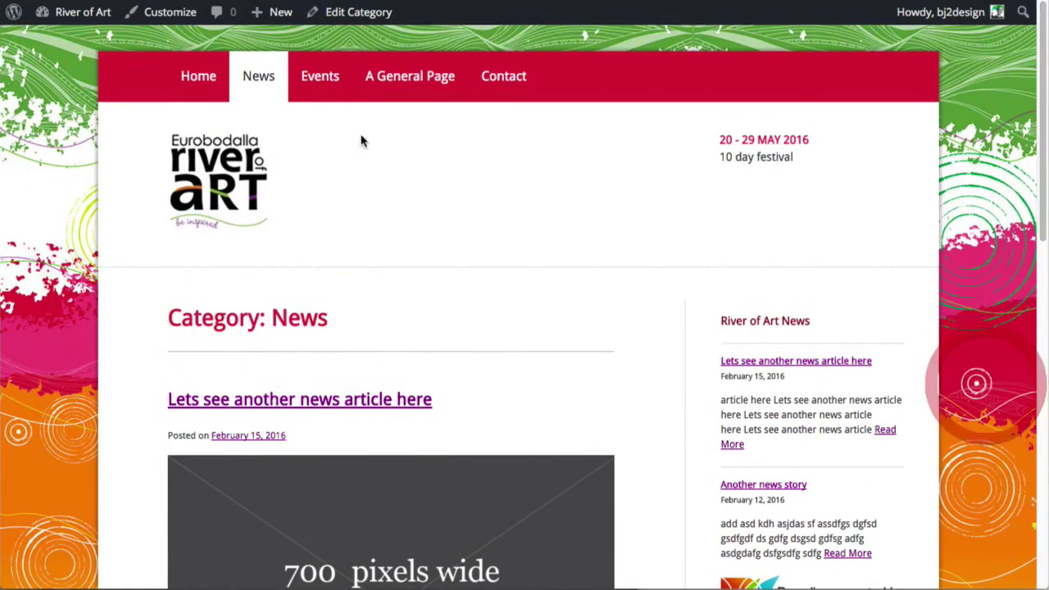
Open the Events archive and browse its posts 'Painting Class' and 'A new event name'.
left_click(322, 90)
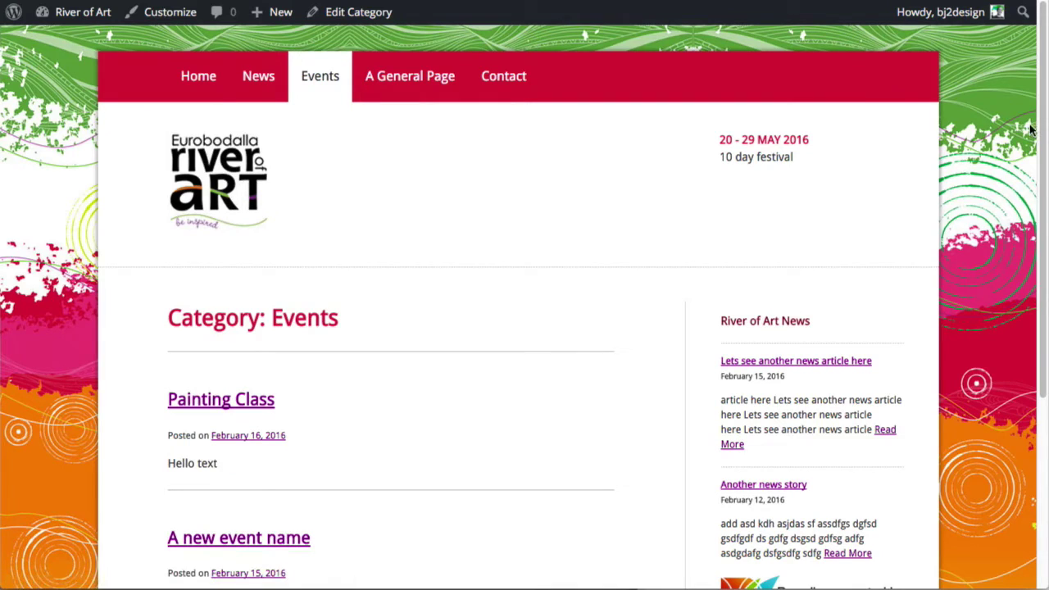
scroll(1010, 233, "down", 2)
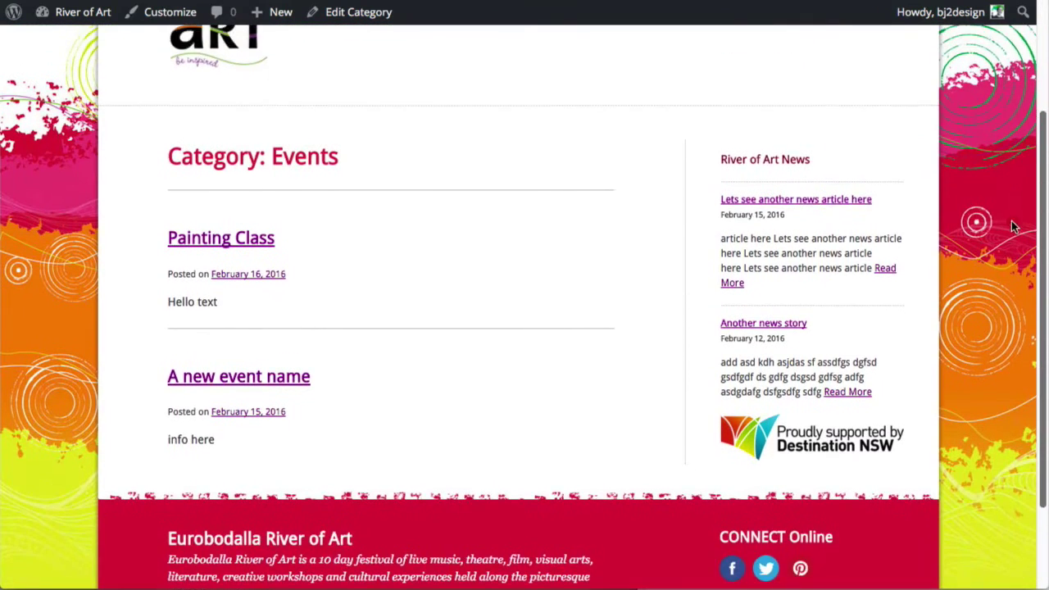
scroll(1016, 214, "up", 1)
scroll(1021, 190, "up", 2)
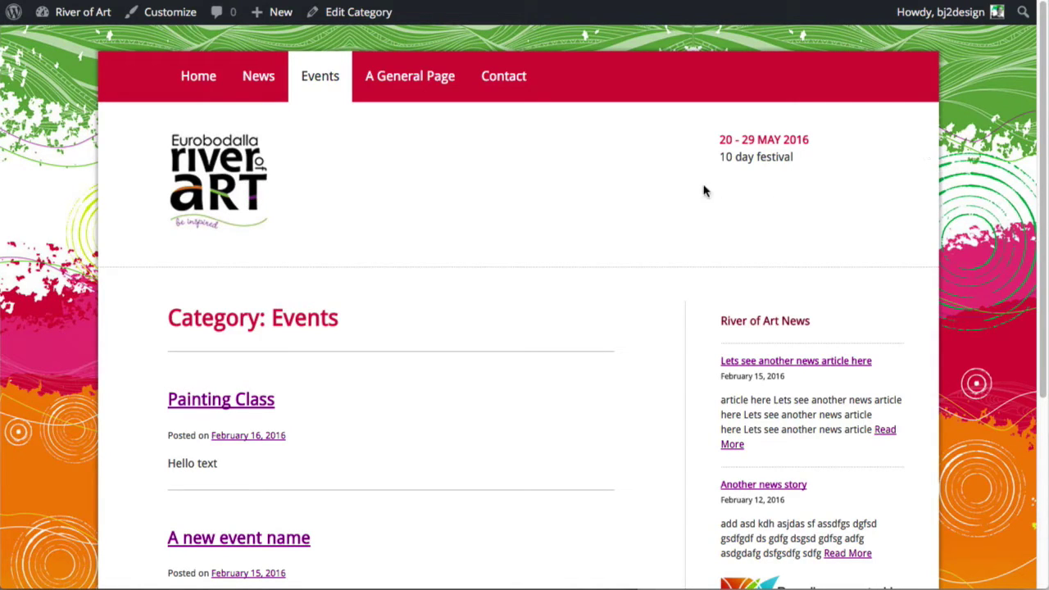
mouse_move(277, 30)
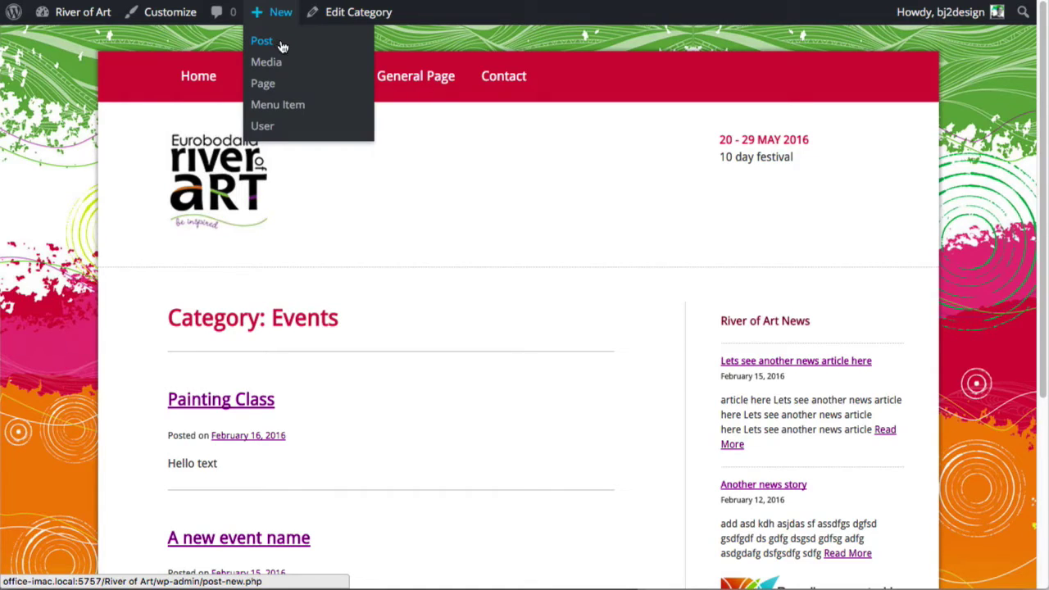
Start a new post titled 'Etching Demo'.
left_click(288, 42)
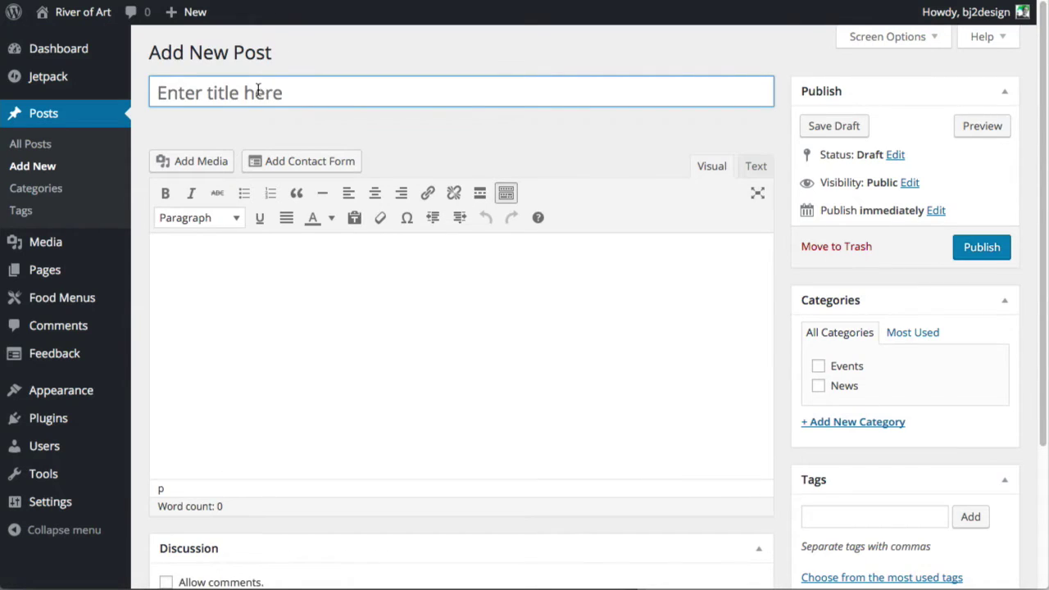
left_click(262, 87)
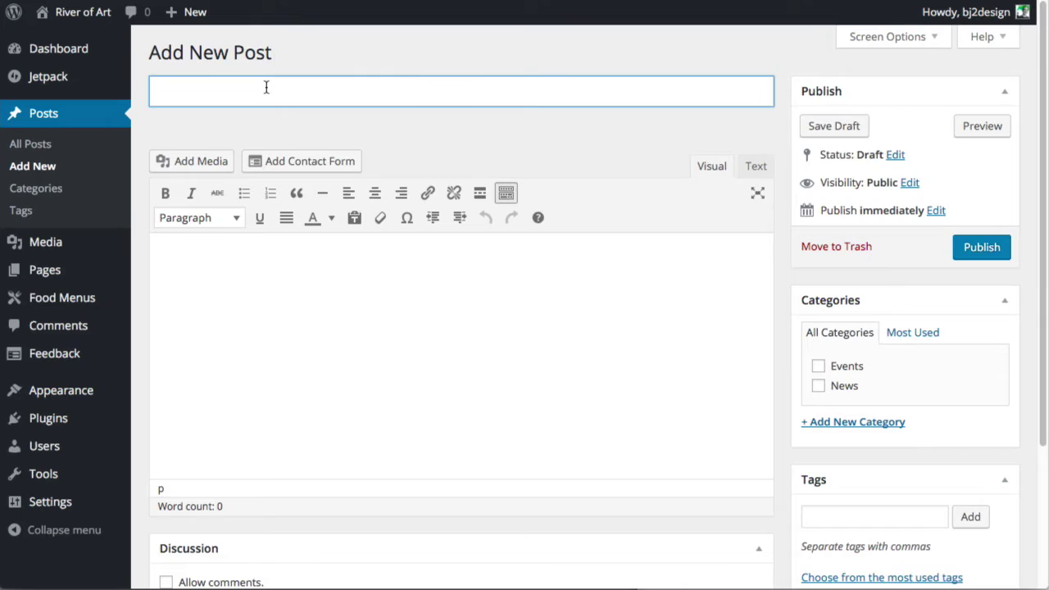
type("Etching")
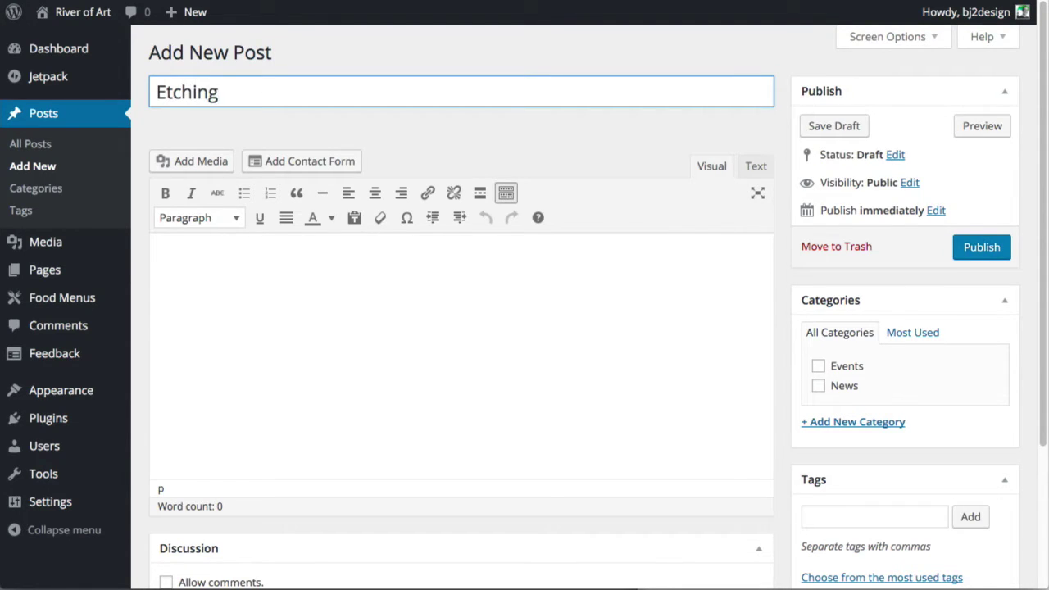
type(" Class")
key("BackSpace")
key("BackSpace")
key("BackSpace")
key("BackSpace")
key("BackSpace")
type("Demo")
Fill the post body with repeated copies of the sentence 'Add text as you like'.
left_click(300, 262)
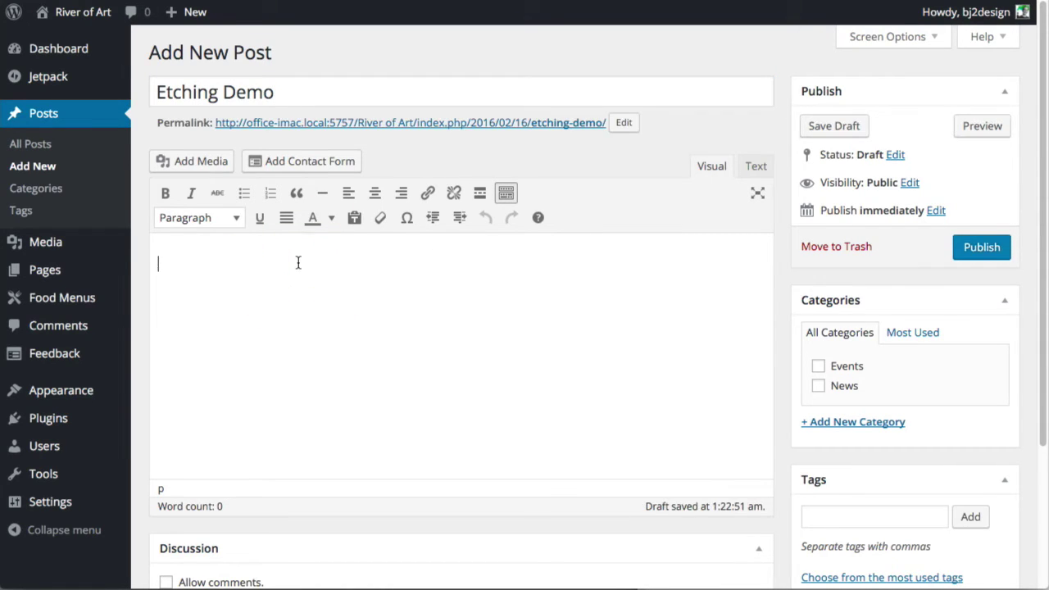
type("Add text as")
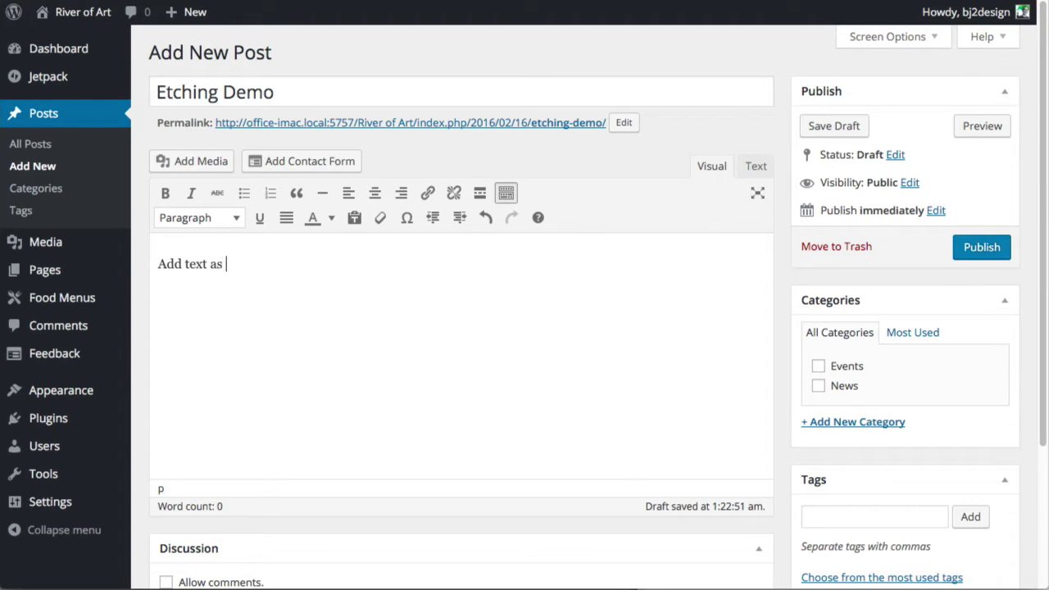
type("  you like")
left_click_drag(287, 264, 146, 263)
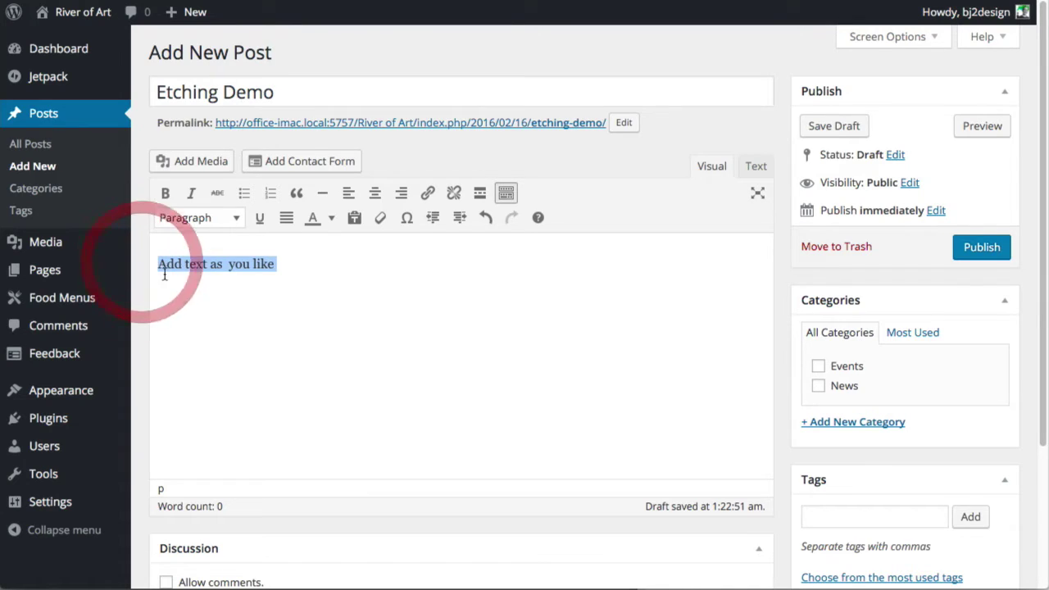
key("super+c")
key("super+v")
key("super+v")
key("super+v")
key("super+v")
key("super+v")
key("super+v")
key("super+v")
key("super+v")
key("super+v")
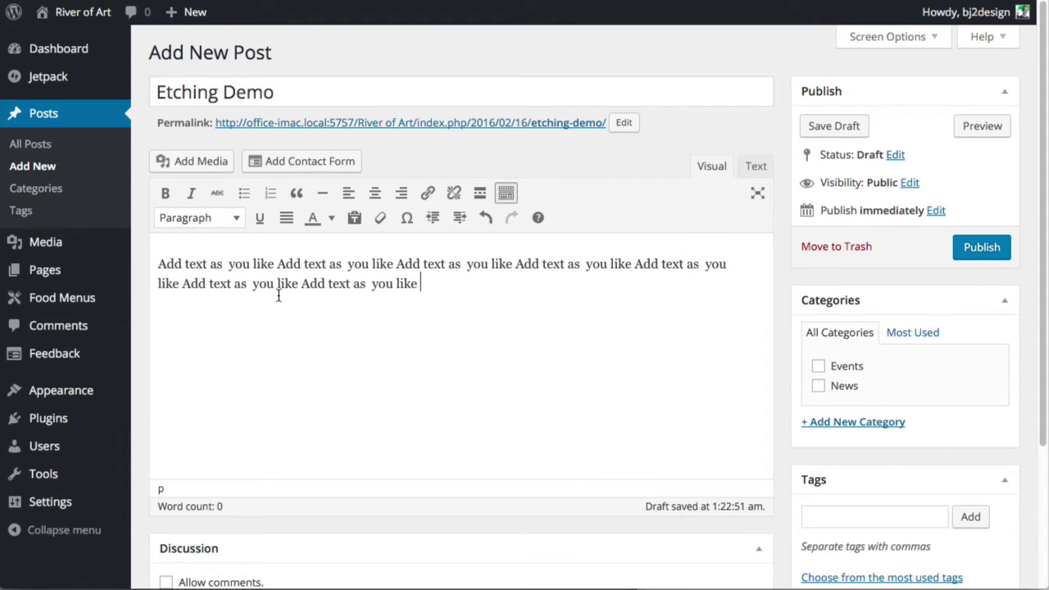
key("super+v")
key("super+v")
key("super+v")
key("super+v")
key("super+v")
key("super+v")
key("super+v")
key("super+v")
key("super+v")
key("super+v")
key("super+v")
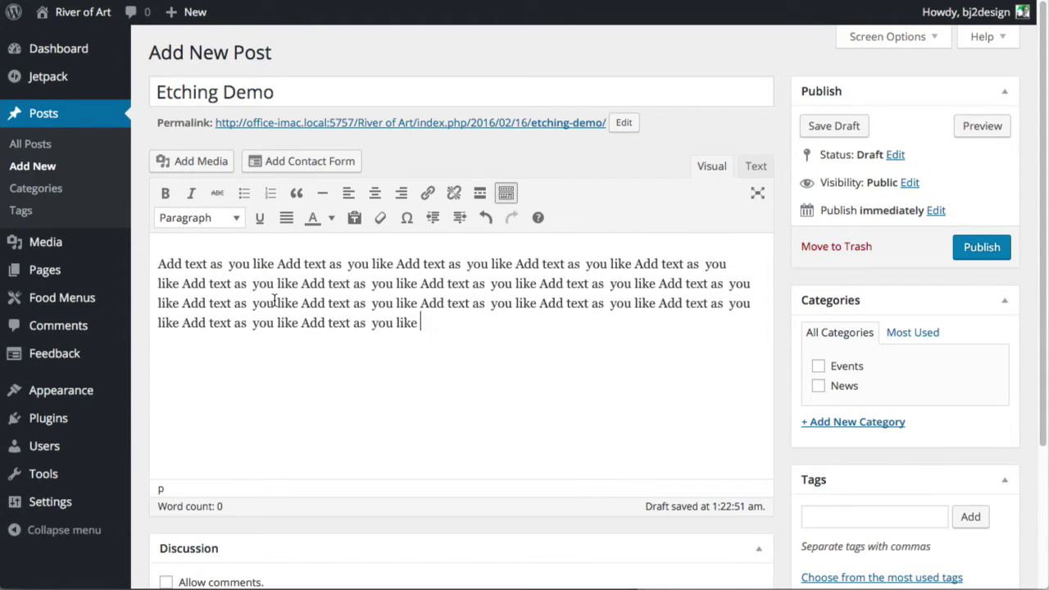
key("super+v")
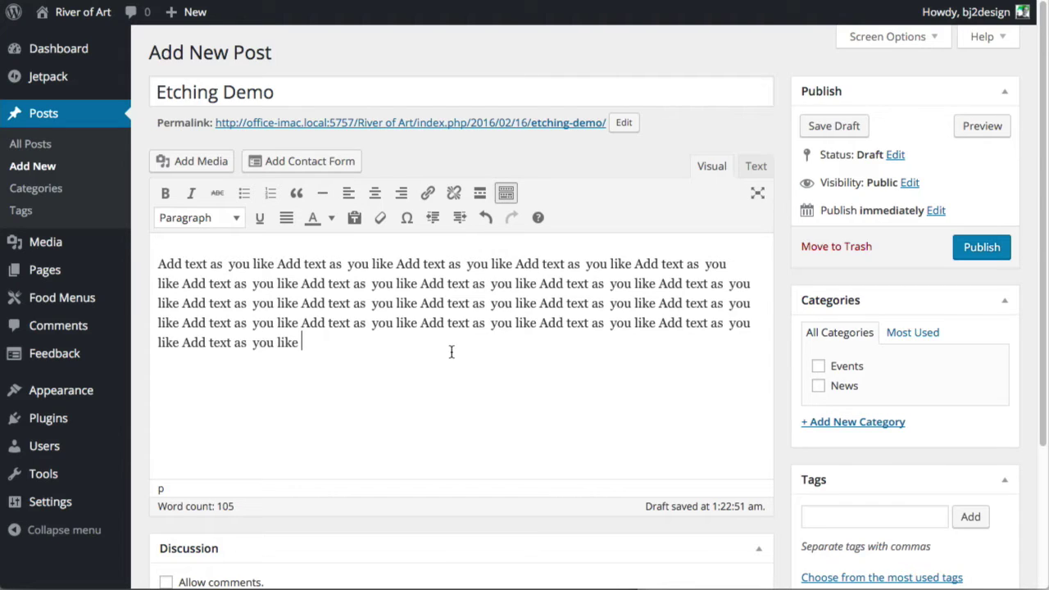
Tick the Events category, publish Etching Demo, and open its live page.
left_click(819, 366)
left_click(977, 256)
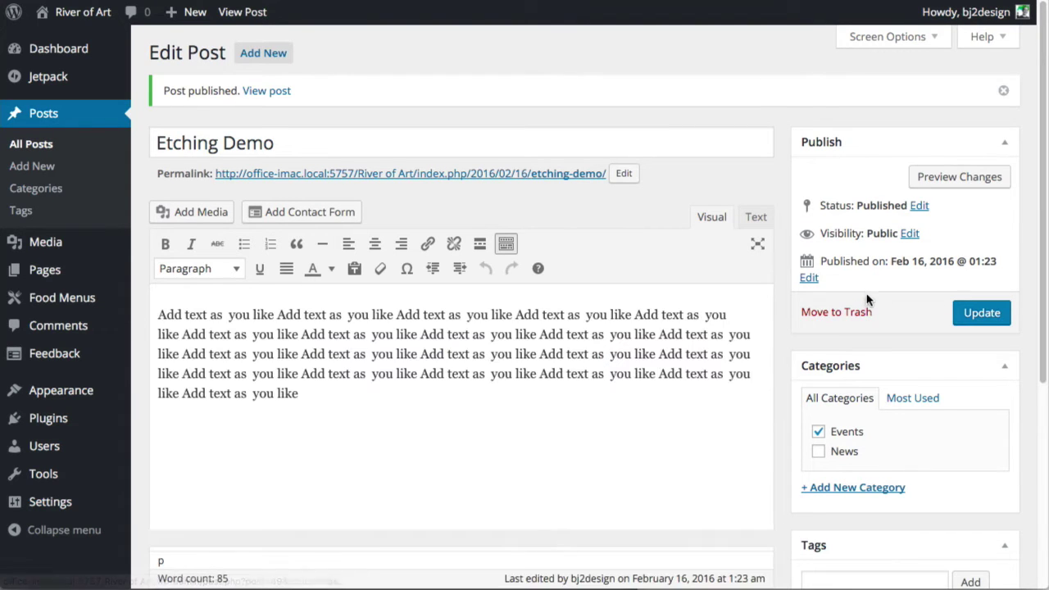
left_click(276, 95)
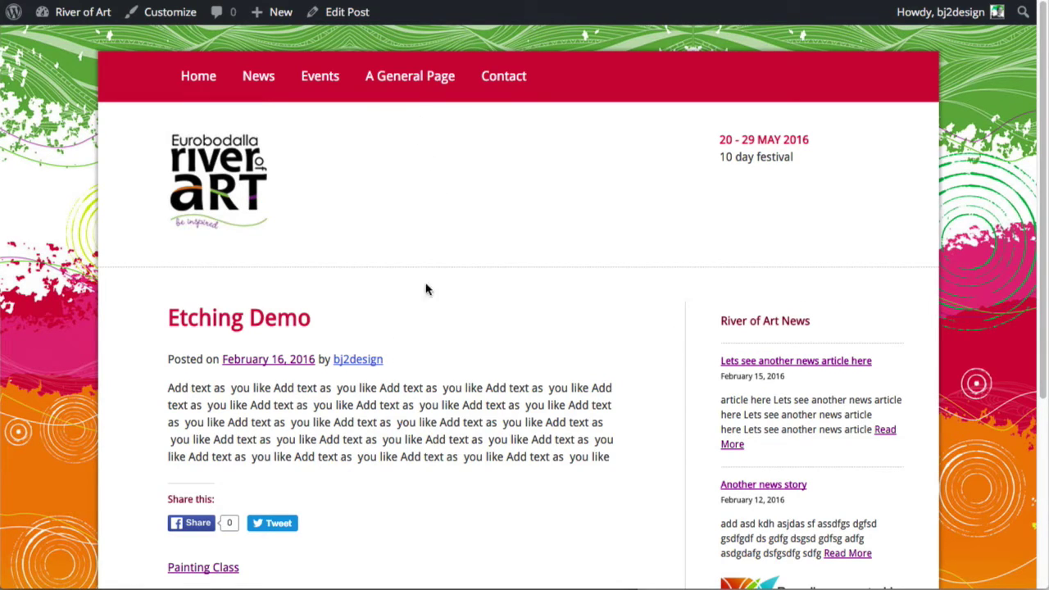
left_click(318, 77)
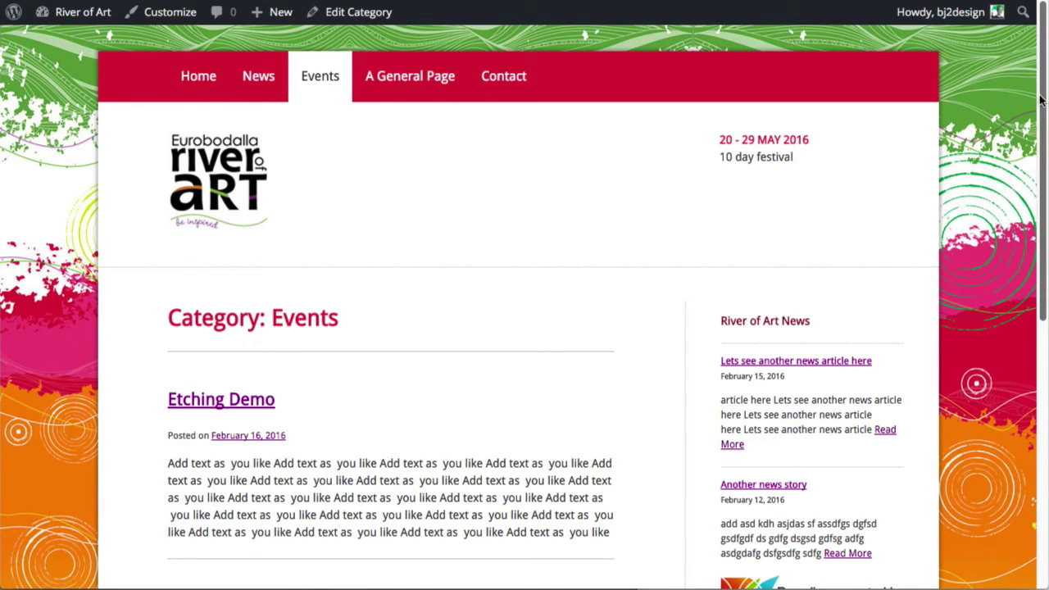
scroll(1037, 148, "down", 2)
scroll(1031, 168, "down", 2)
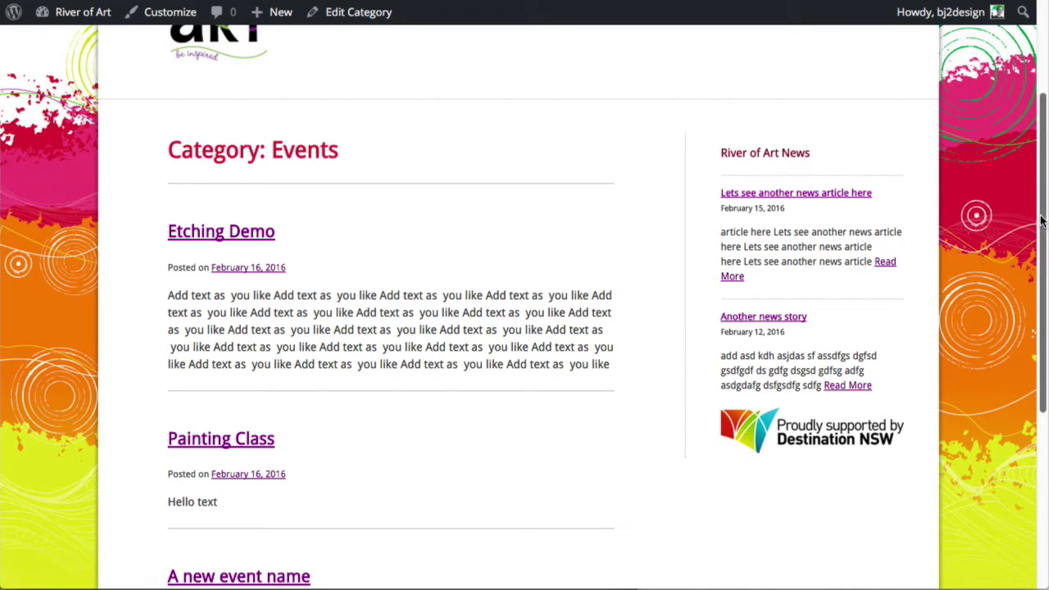
scroll(1031, 230, "down", 4)
left_click_drag(1025, 307, 1022, 241)
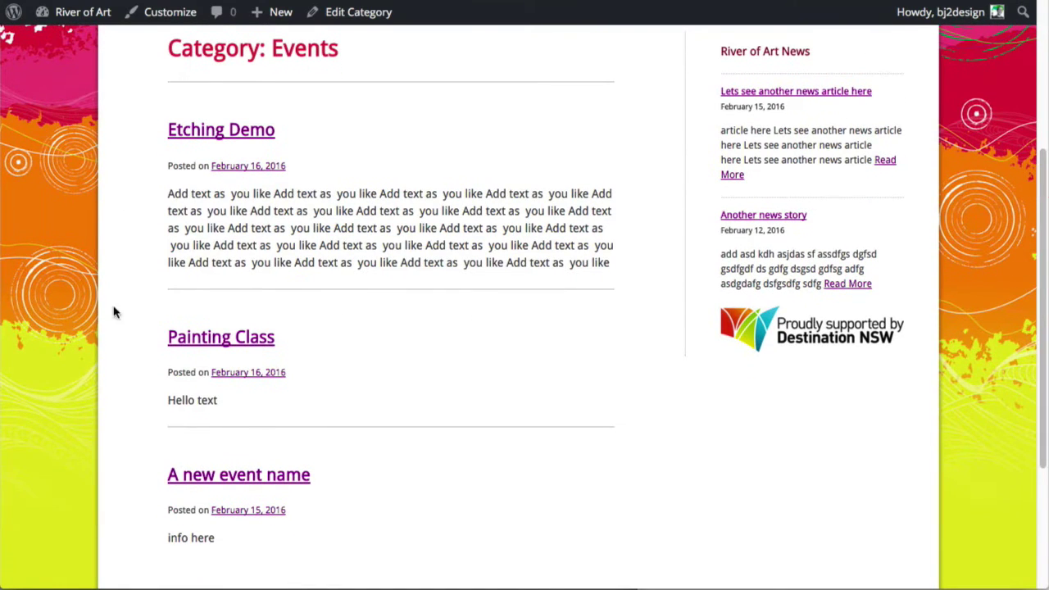
left_click(252, 129)
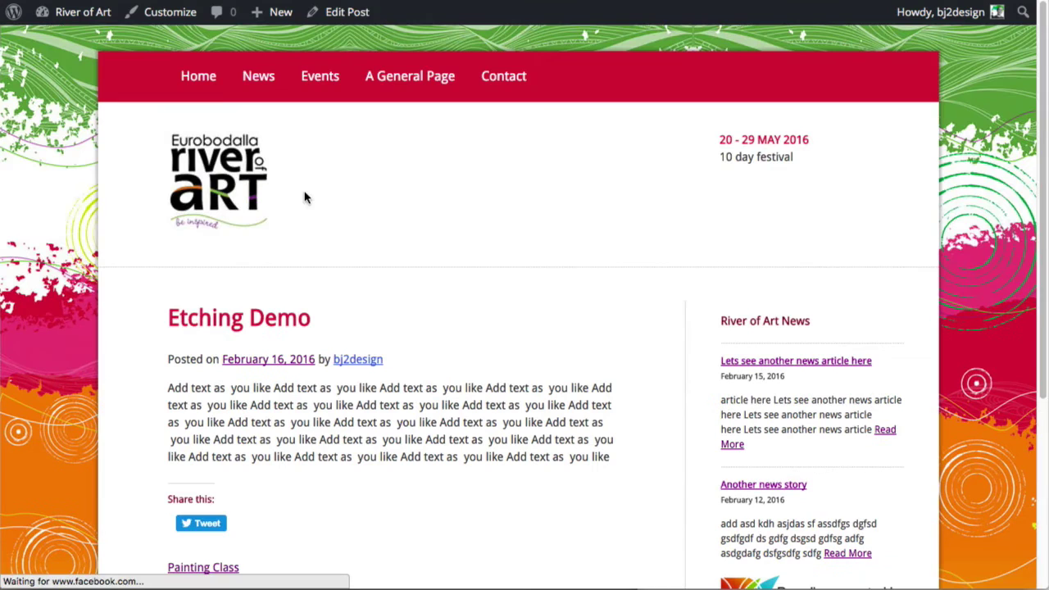
Reopen Etching Demo and split its body into two paragraphs with an empty line between.
left_click(346, 14)
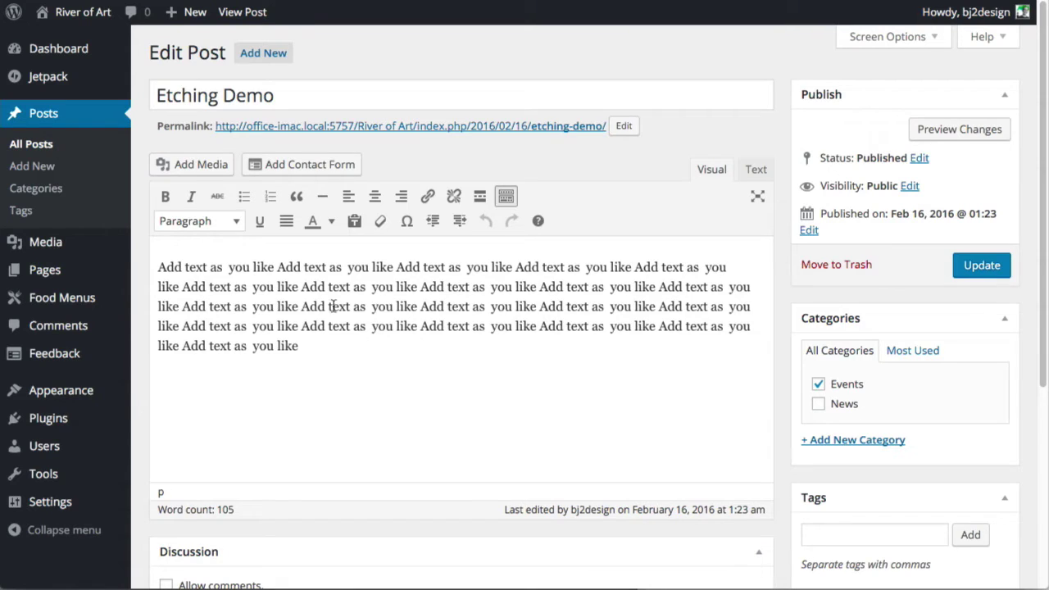
key("Return")
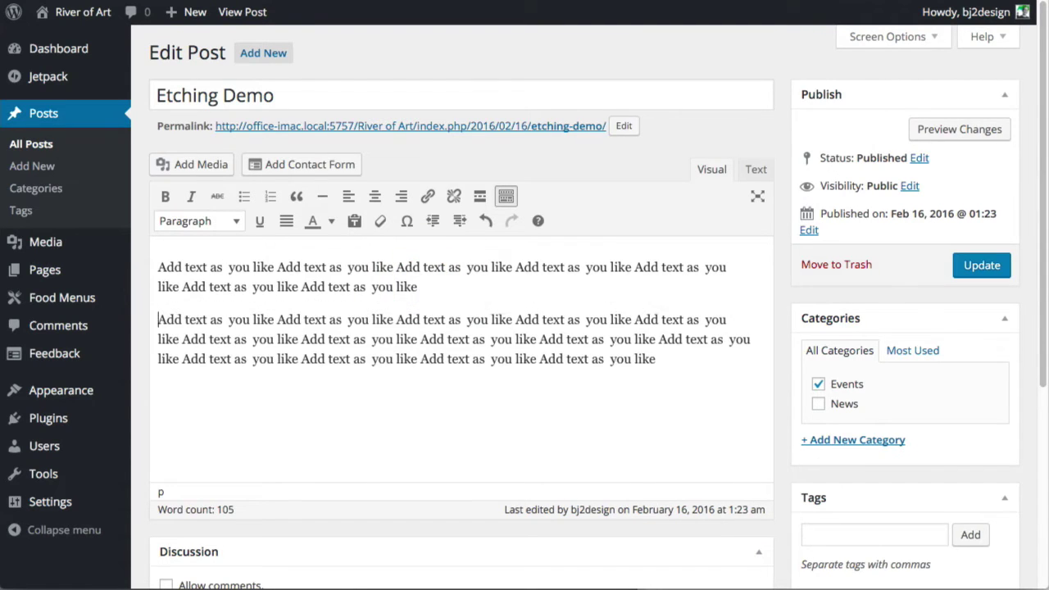
left_click(436, 295)
key("Return")
Pick the 700 × 480 fullpage-image from the media library and give it alt text 'standard size'.
left_click(205, 165)
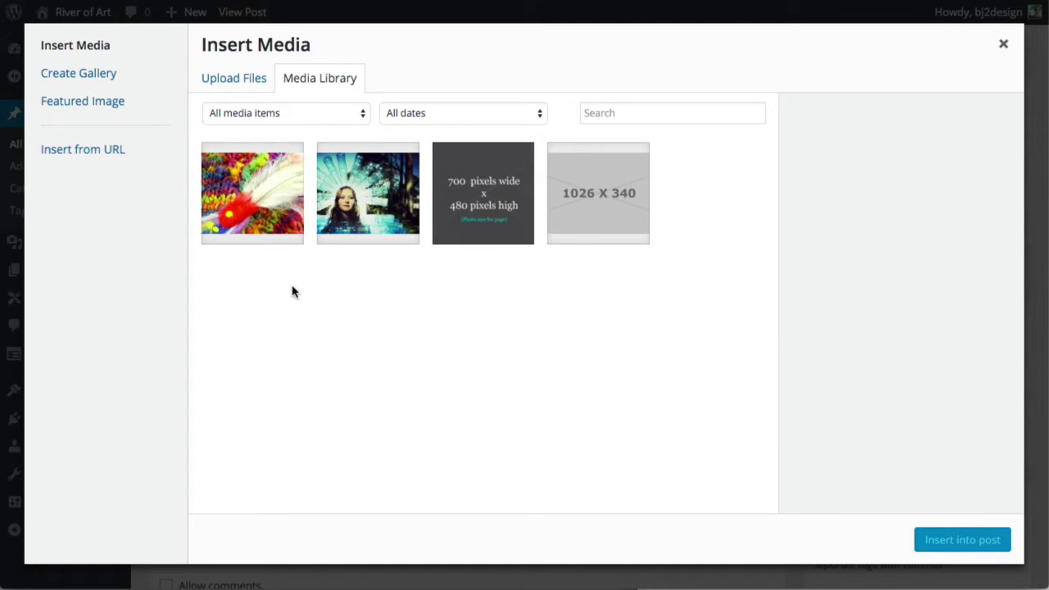
left_click(479, 212)
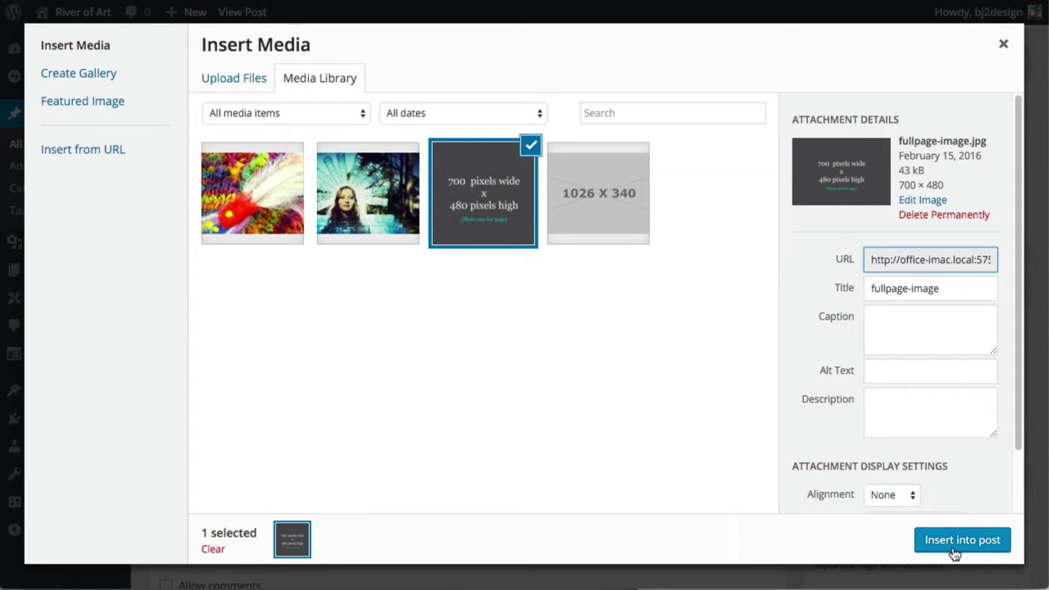
left_click(898, 327)
type("Add caption here")
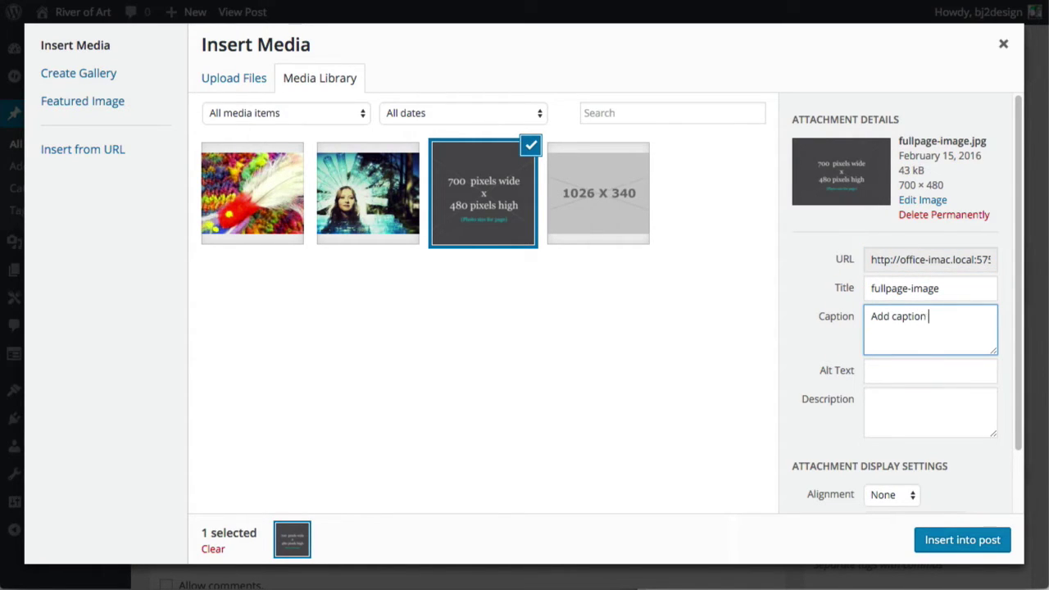
left_click(892, 373)
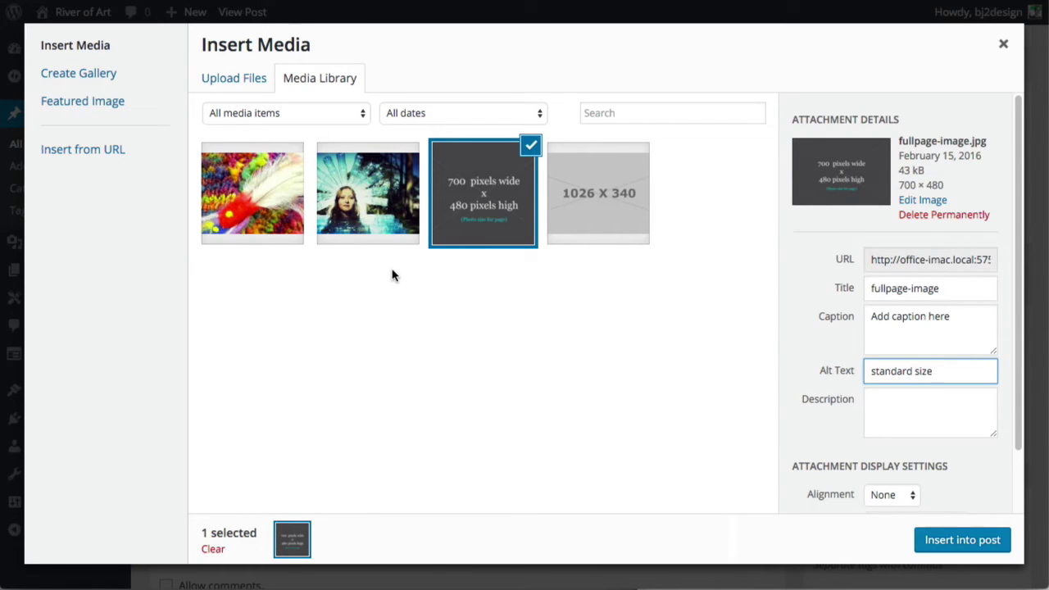
Insert the placeholder image into the post, update it, and view the live post.
left_click(963, 542)
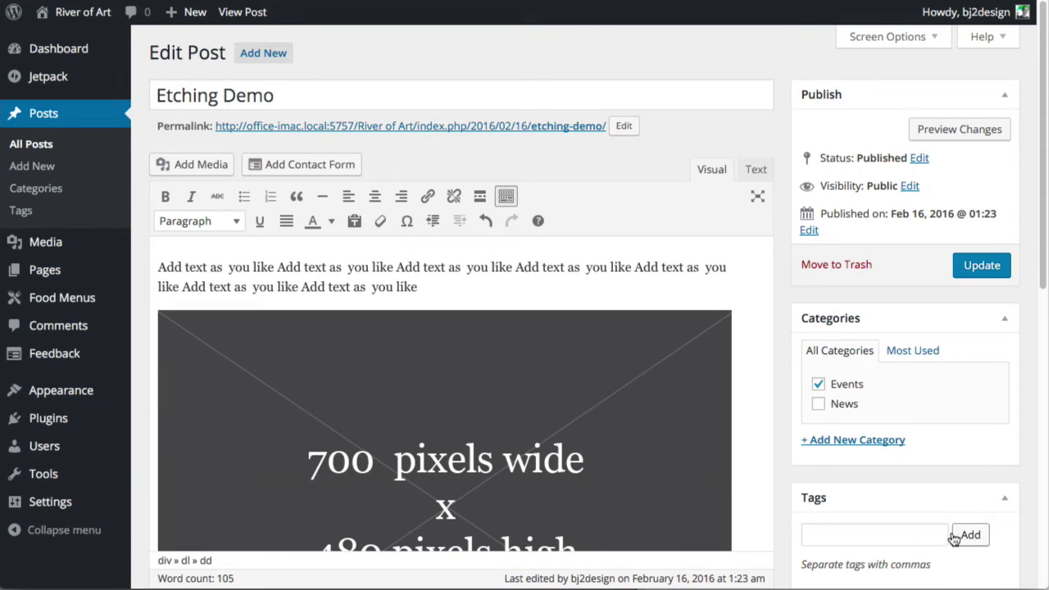
left_click(982, 267)
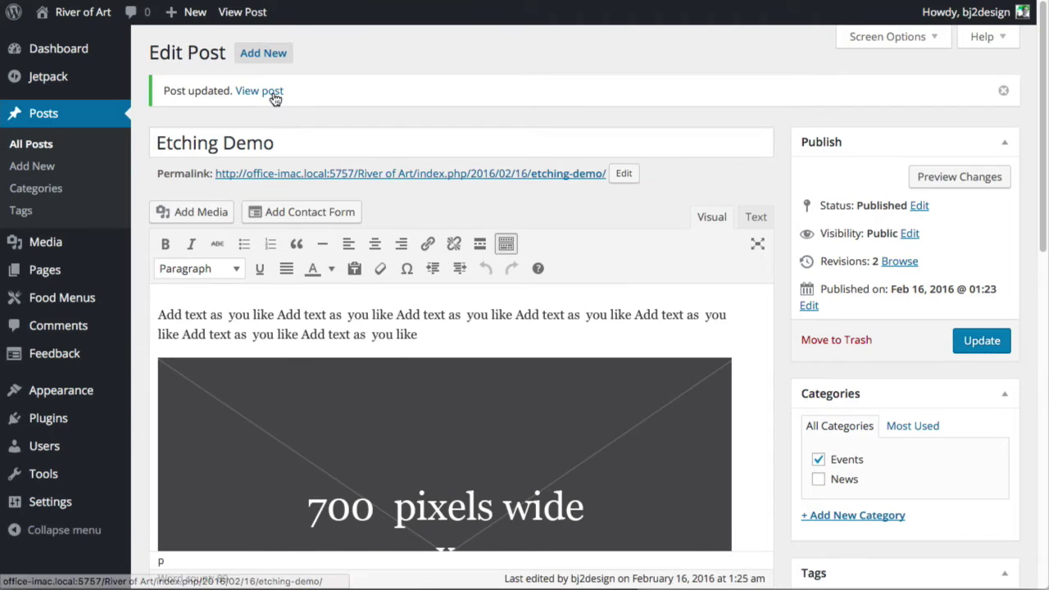
left_click(272, 94)
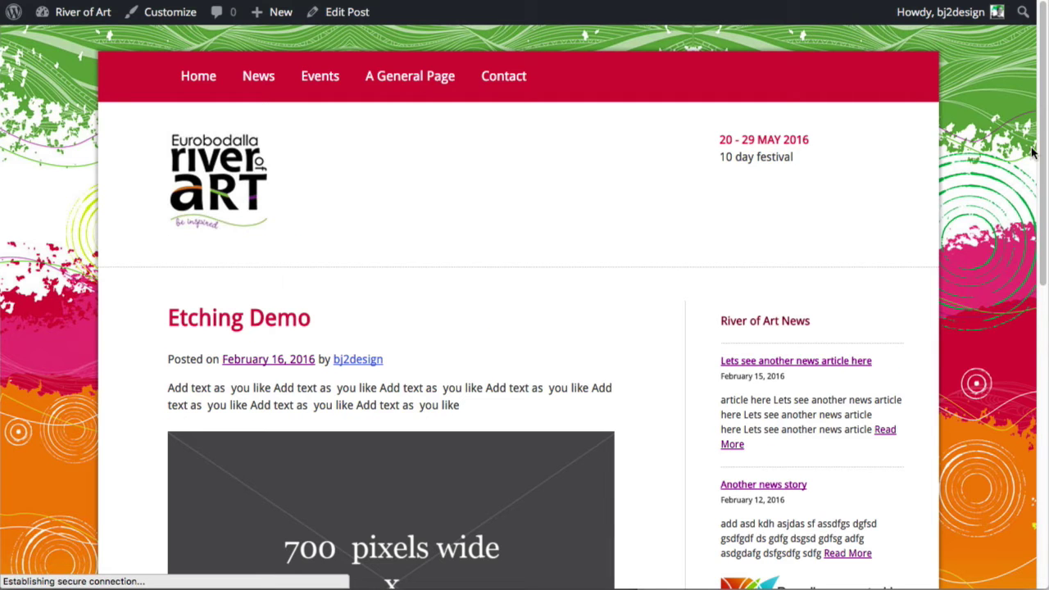
scroll(1008, 246, "down", 6)
left_click(982, 340)
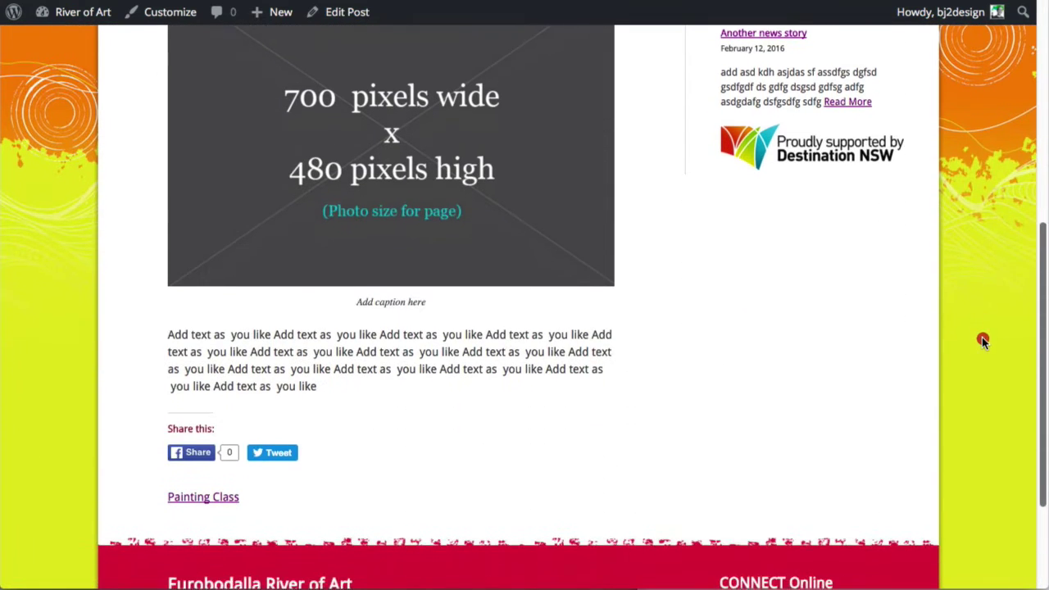
scroll(990, 238, "up", 6)
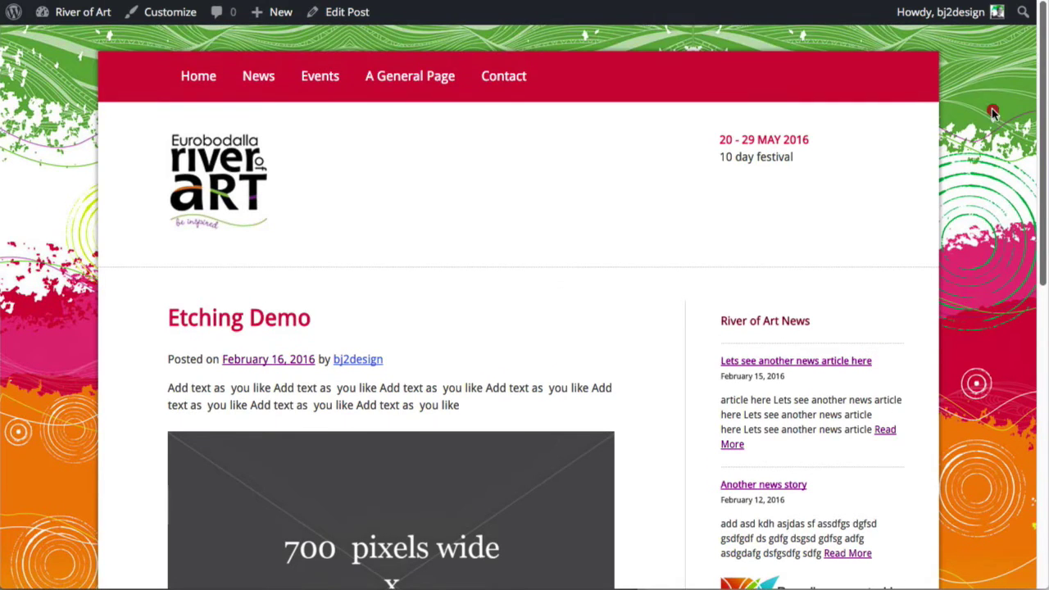
left_click(978, 97)
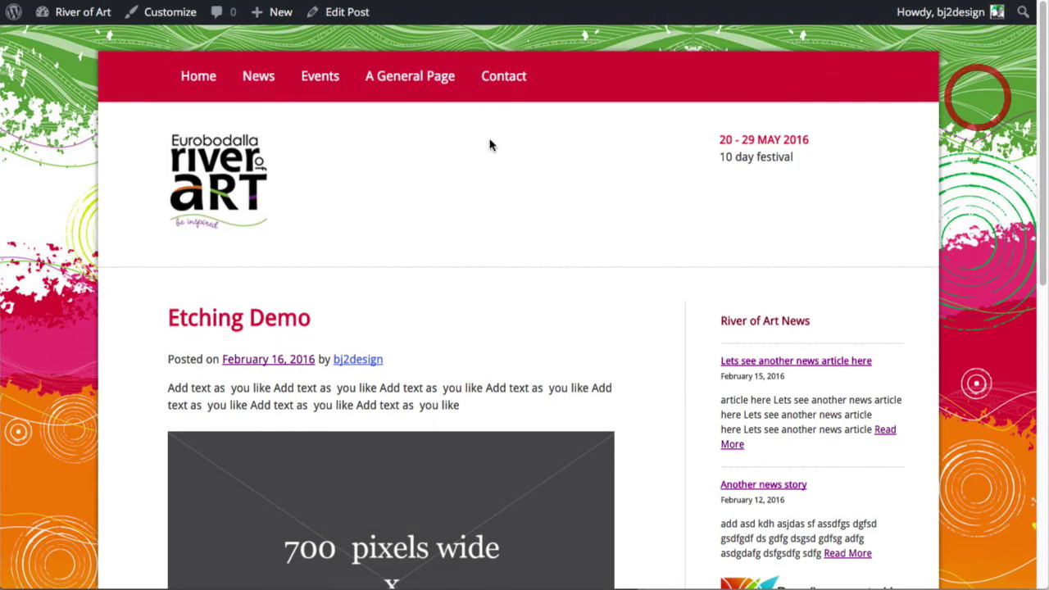
Scroll through the Events category listing to review the Etching Demo entry.
left_click(319, 89)
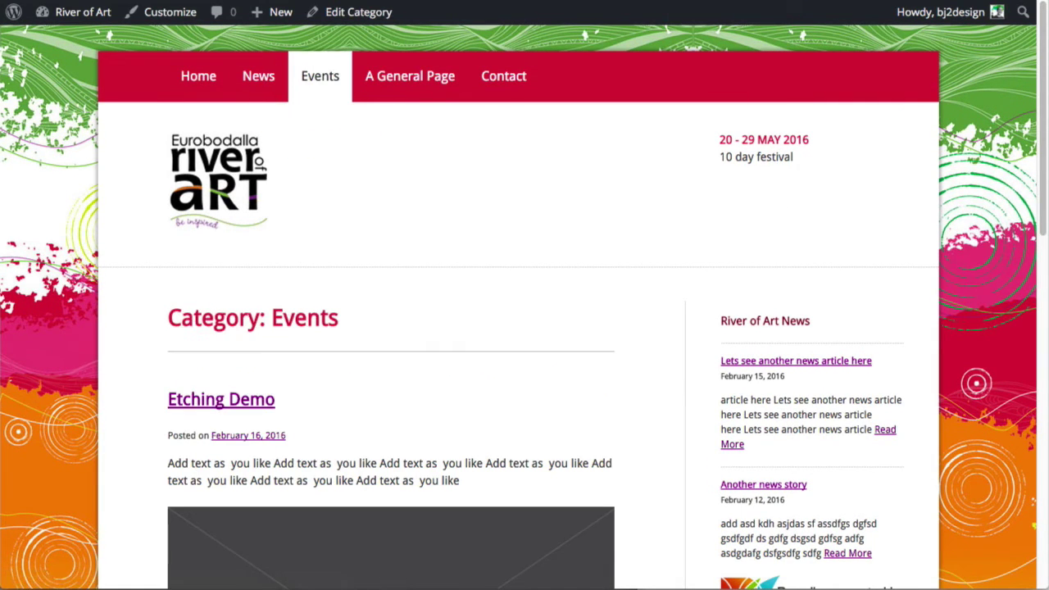
scroll(1025, 220, "down", 3)
scroll(1031, 242, "down", 5)
left_click(1004, 343)
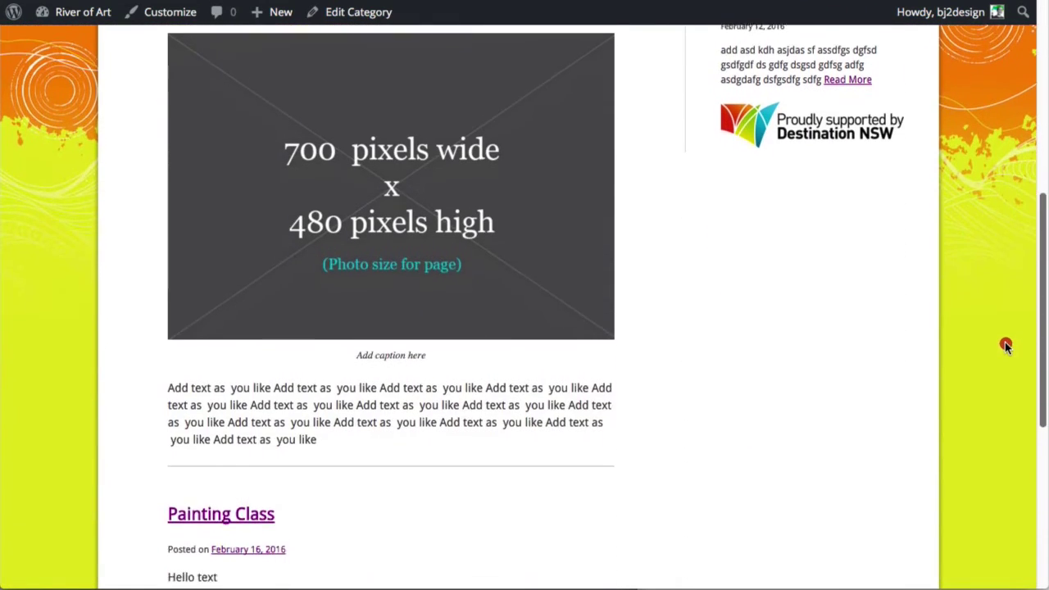
scroll(1004, 287, "up", 4)
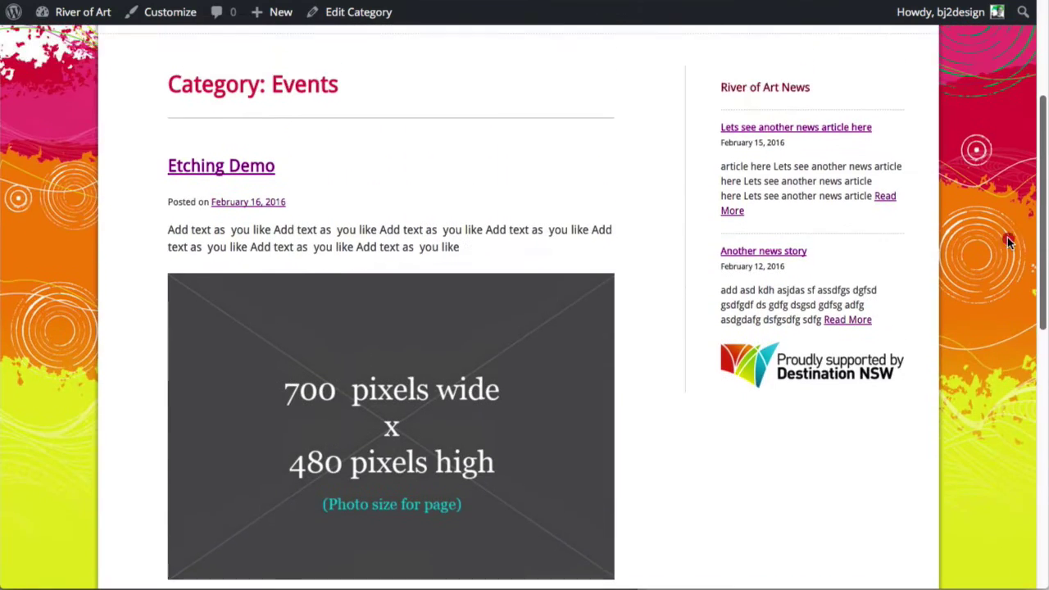
scroll(1000, 328, "down", 4)
left_click(995, 364)
scroll(993, 392, "down", 5)
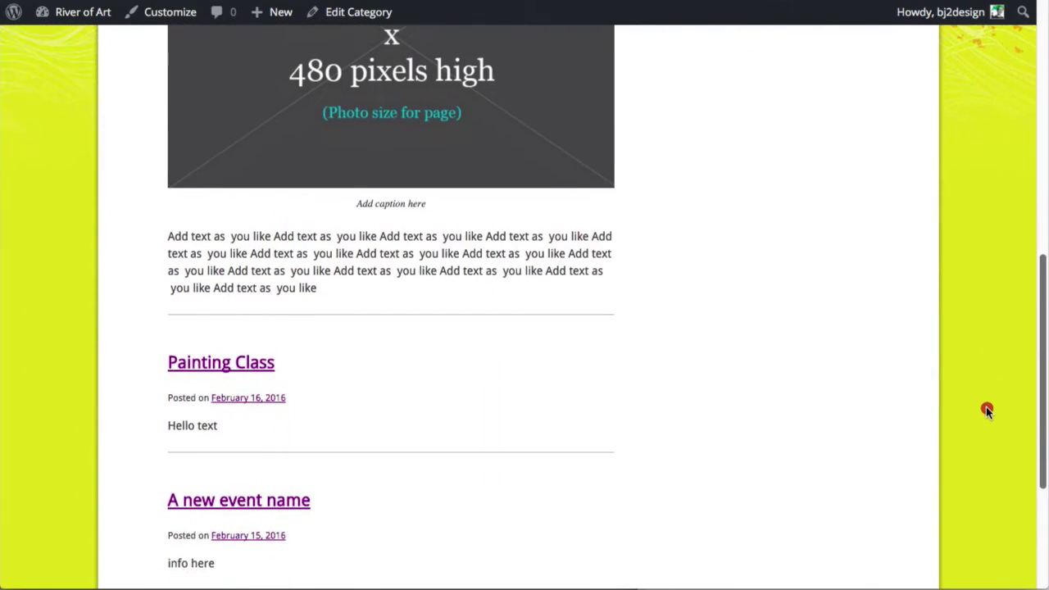
scroll(969, 463, "up", 3)
scroll(975, 344, "up", 6)
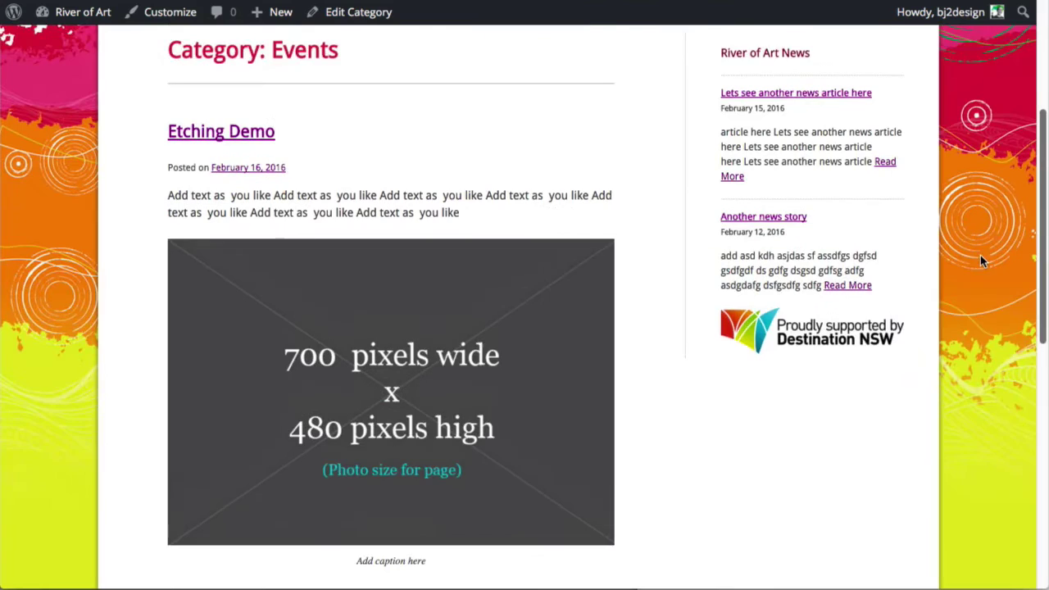
scroll(980, 270, "down", 2)
left_click(975, 452)
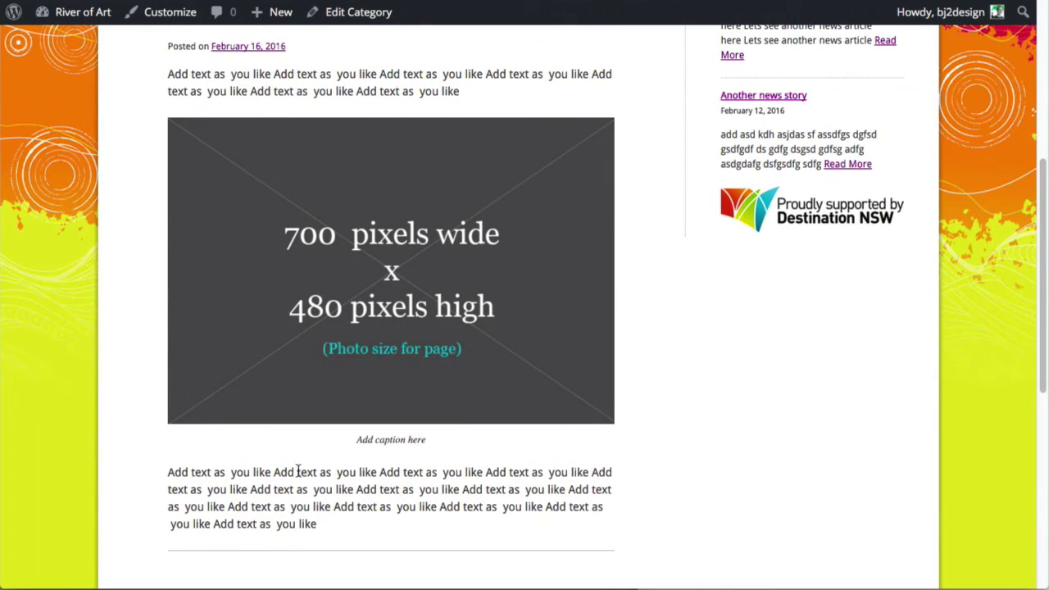
Open the Etching Demo post from the Events listing.
left_click_drag(296, 472, 316, 524)
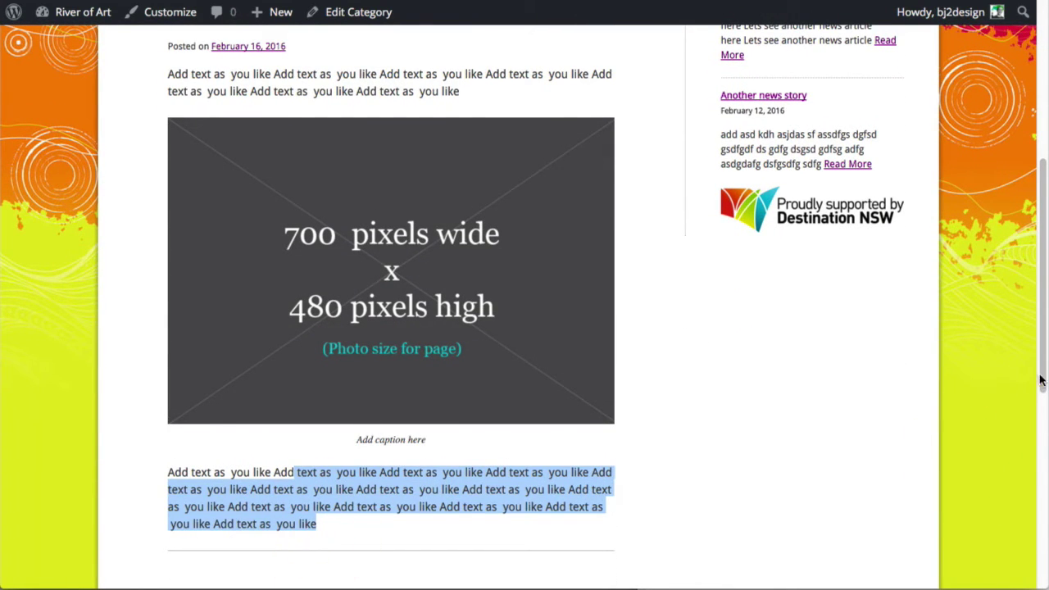
left_click_drag(1041, 380, 1034, 238)
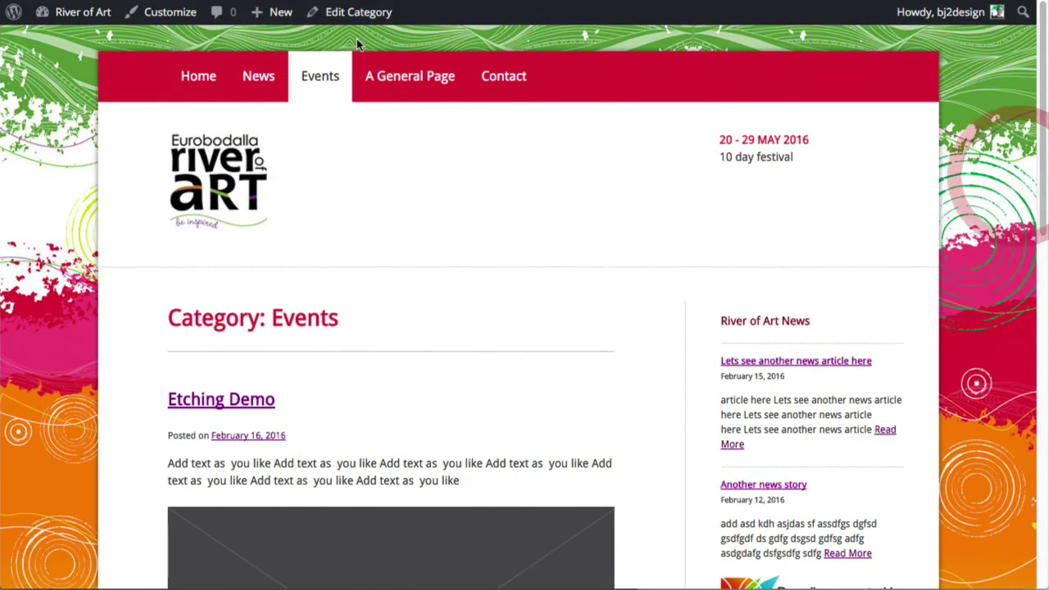
left_click(240, 401)
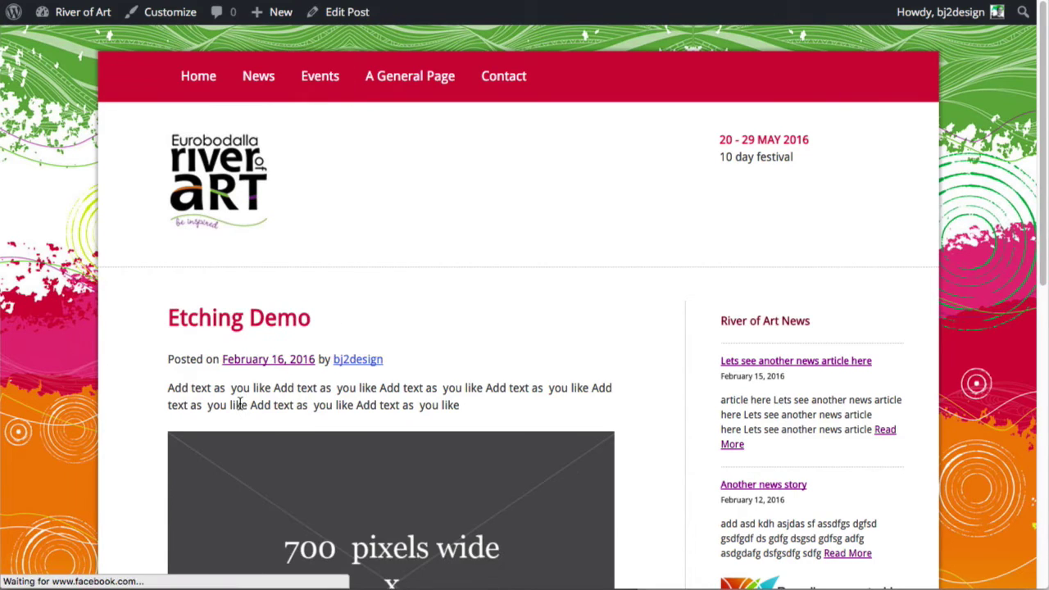
scroll(1012, 180, "down", 5)
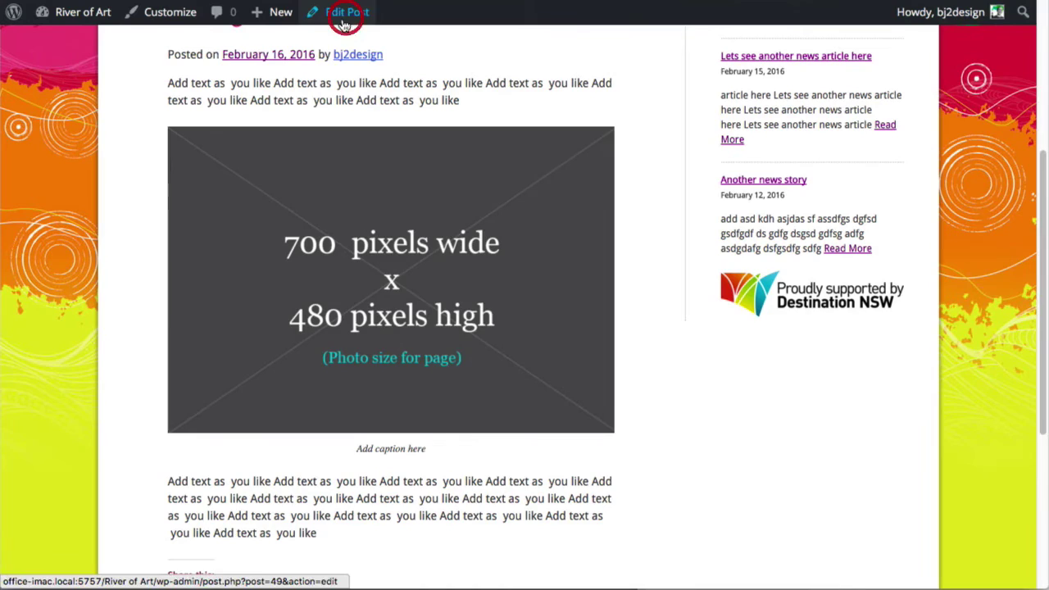
Edit Etching Demo, insert a Read More tag after the first paragraph, and update.
left_click(345, 15)
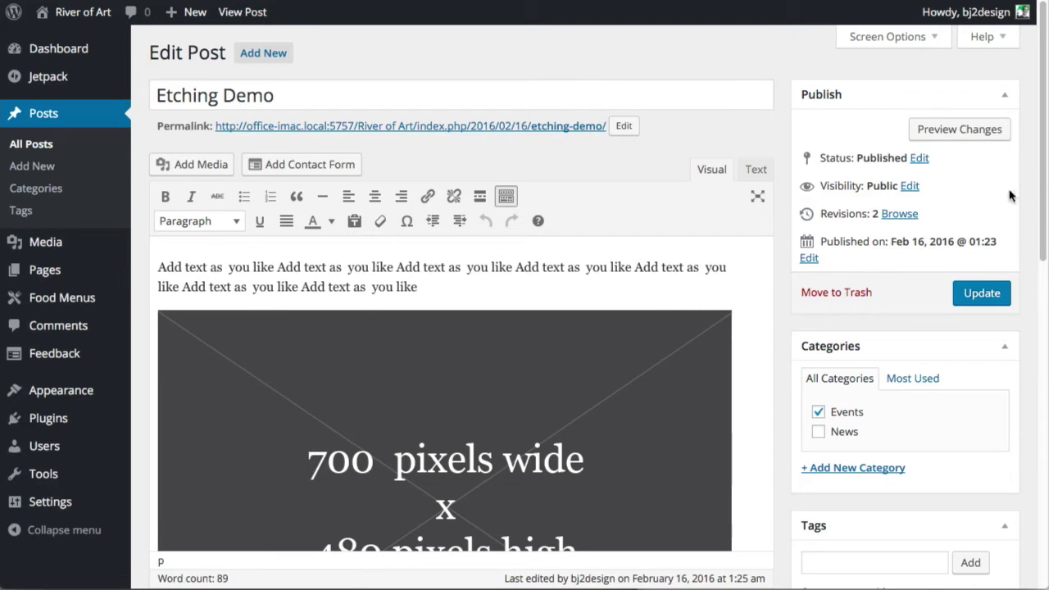
left_click_drag(1040, 164, 989, 180)
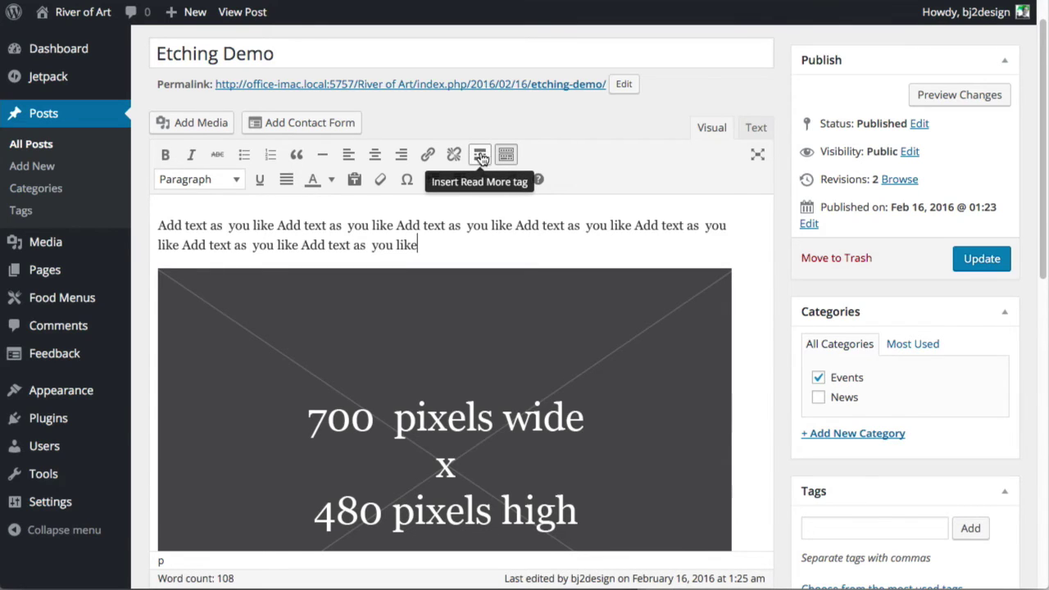
left_click(480, 155)
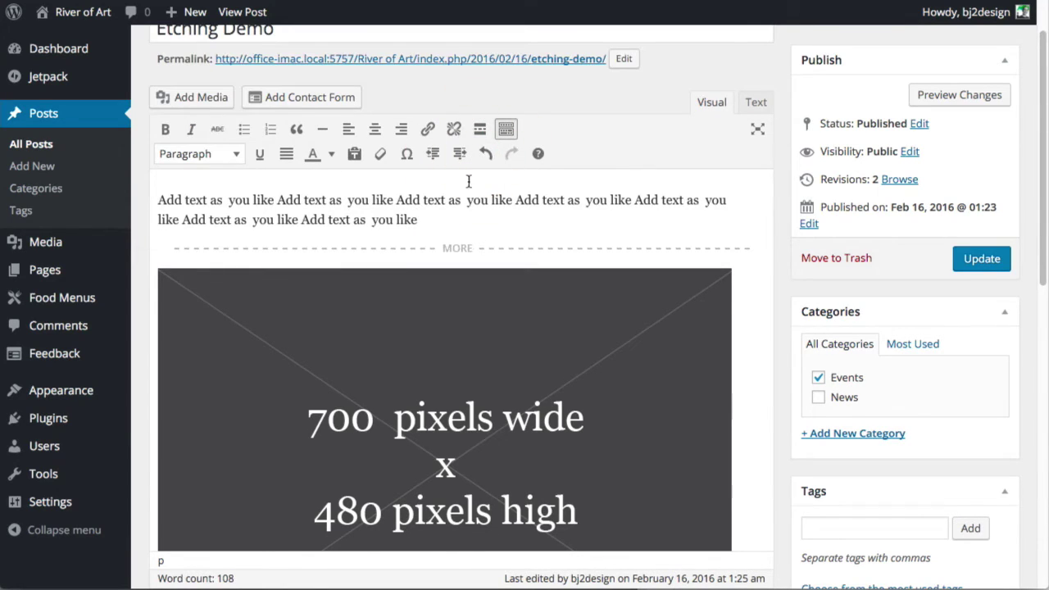
left_click(981, 261)
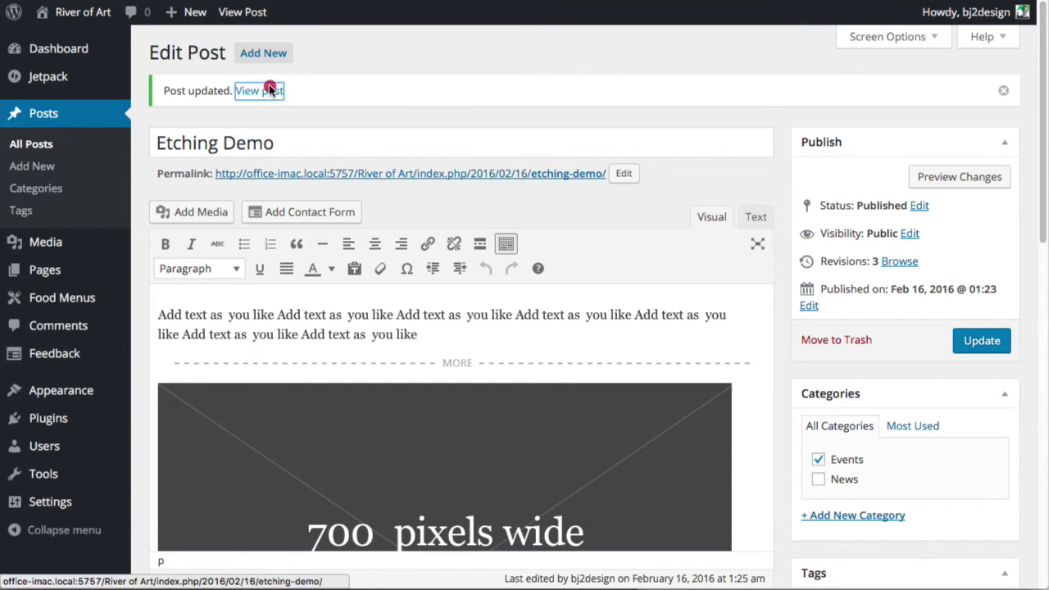
View the post, check Etching Demo's (more…) excerpt on Events, and follow it to the full post.
left_click(264, 91)
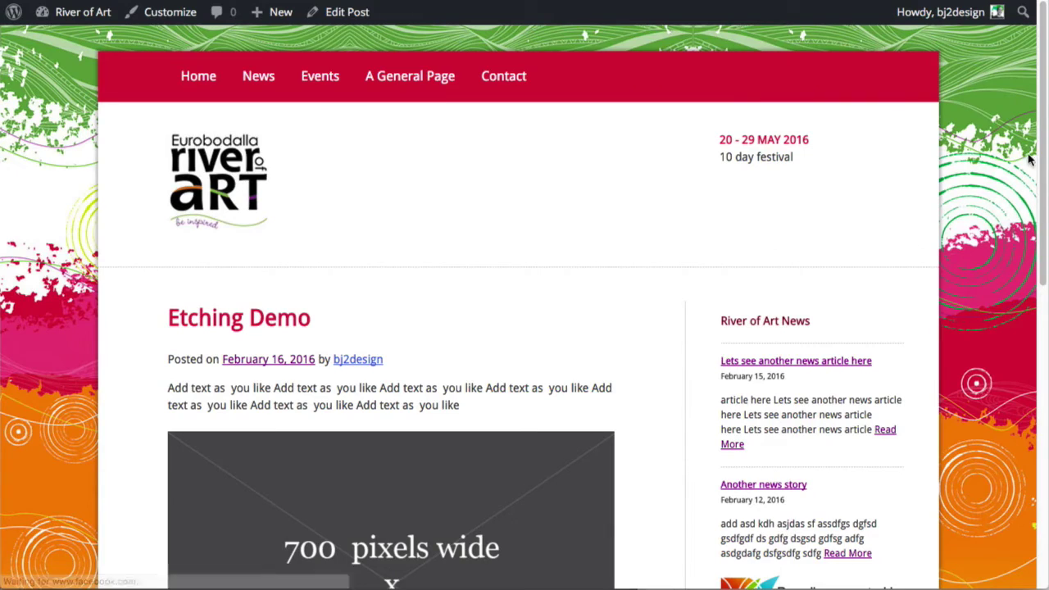
mouse_move(1044, 143)
left_mouse_down()
mouse_move(1014, 354)
mouse_move(1046, 177)
mouse_move(1040, 123)
left_mouse_up()
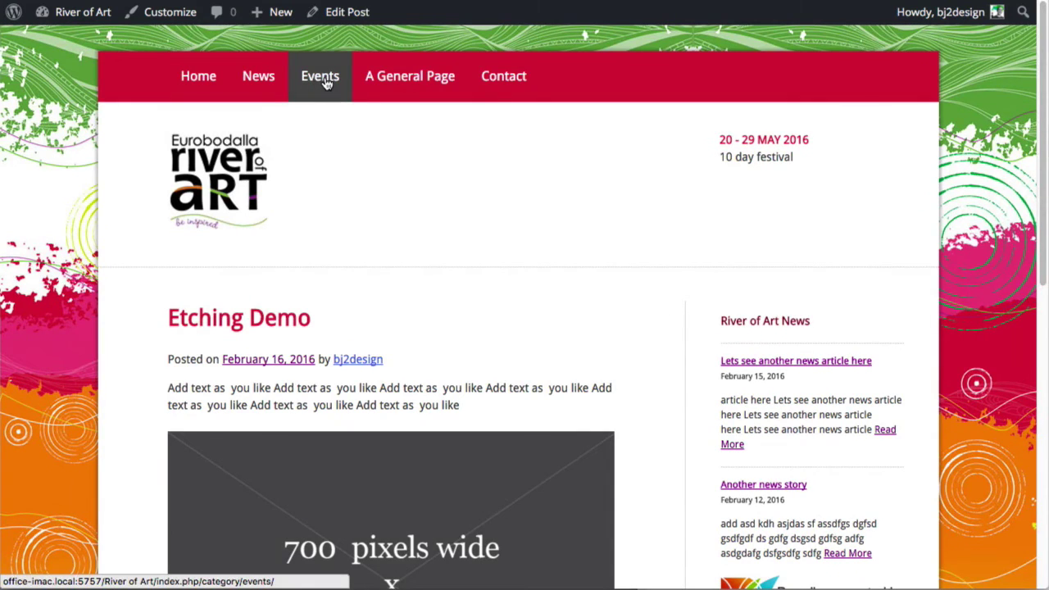
left_click(323, 82)
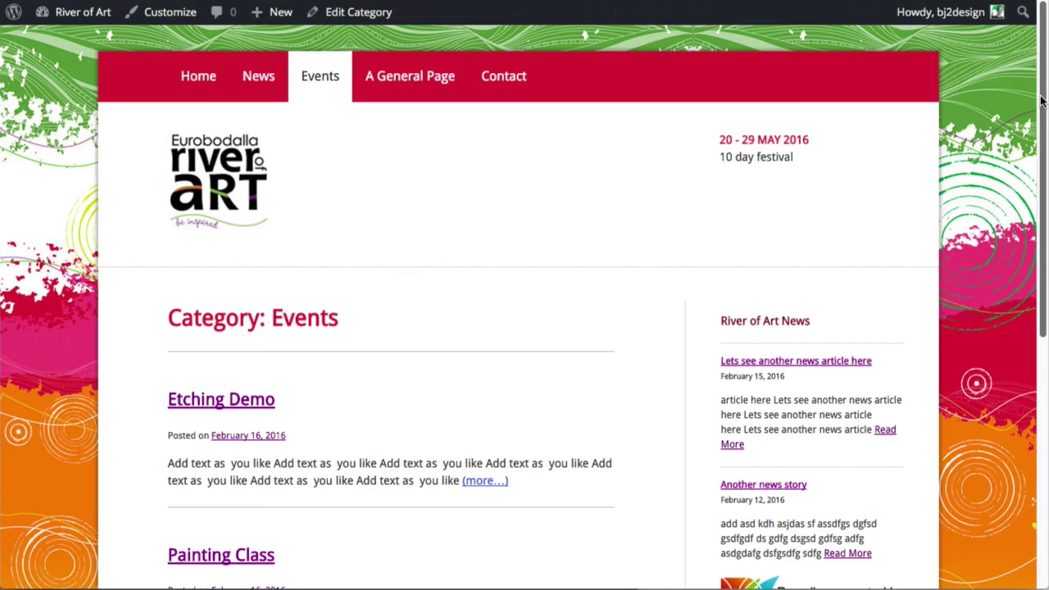
left_click_drag(1042, 98, 1043, 200)
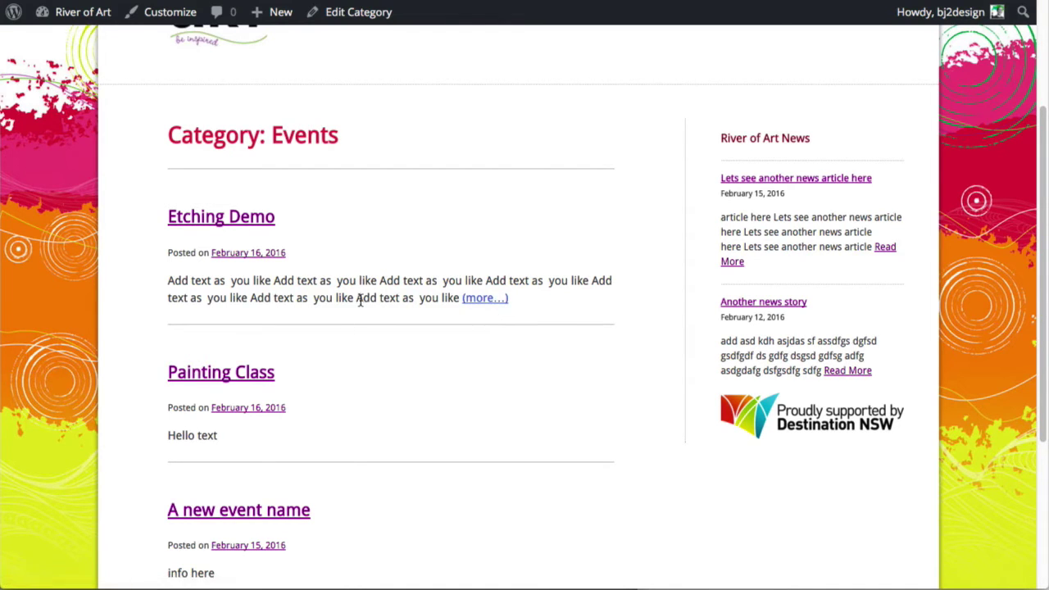
left_click(486, 301)
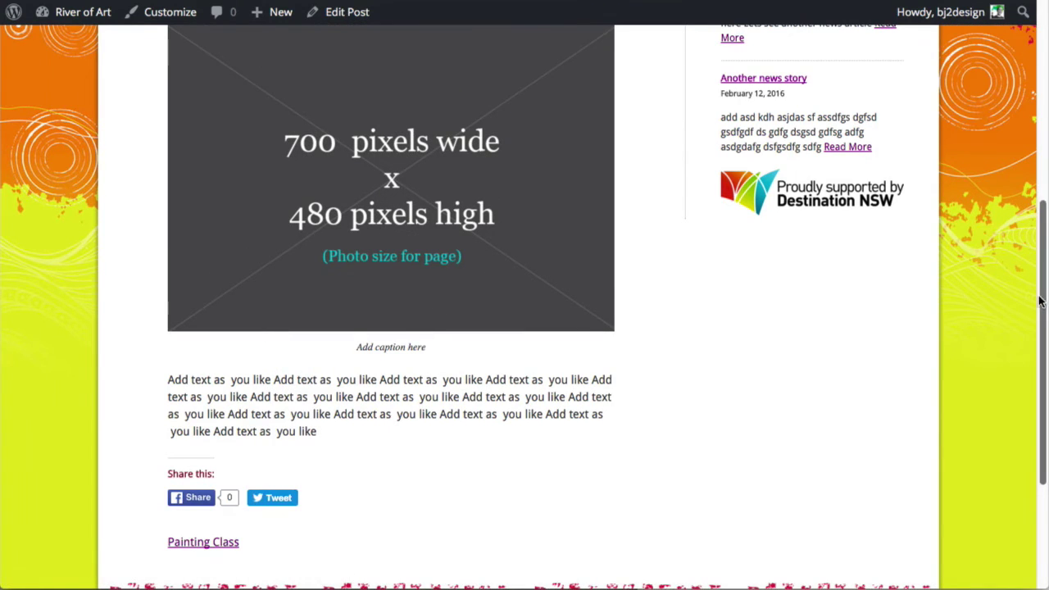
scroll(1039, 301, "up", 5)
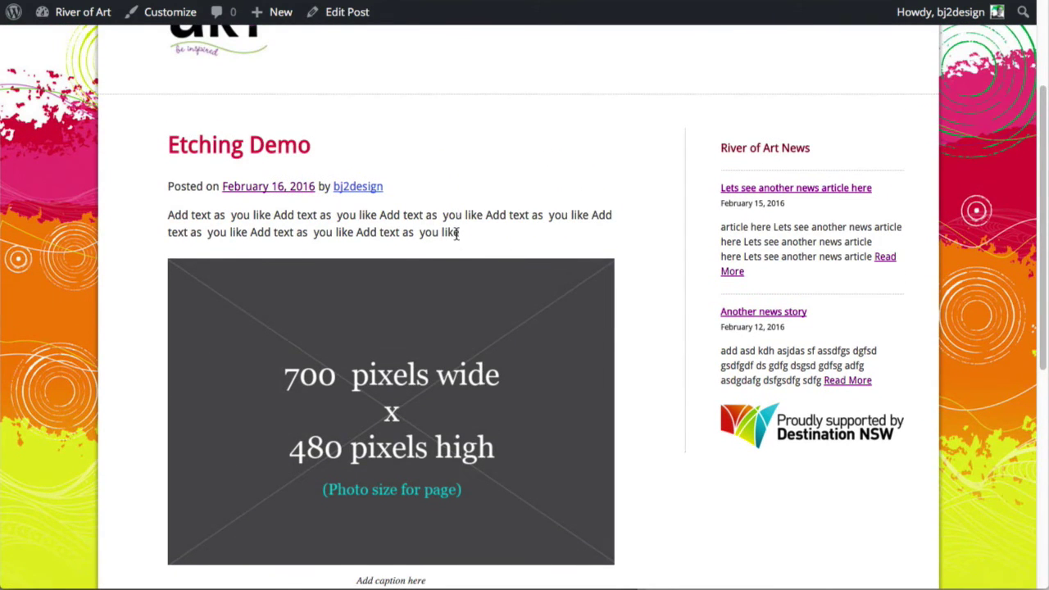
Delete the old More tag, insert one before the paragraph under the image caption, and update.
left_click(349, 15)
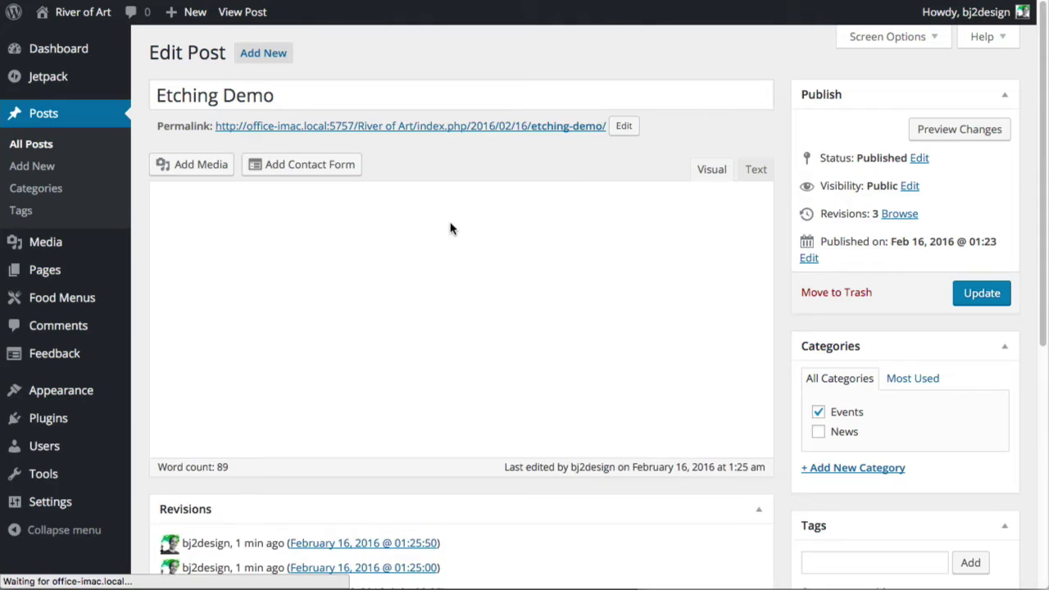
left_click(468, 320)
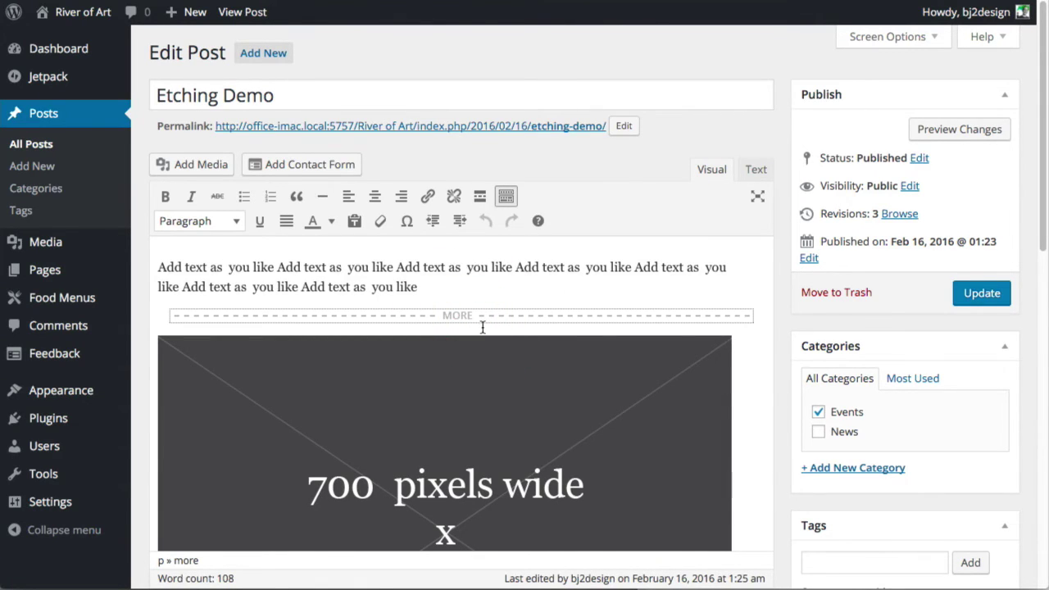
key("BackSpace")
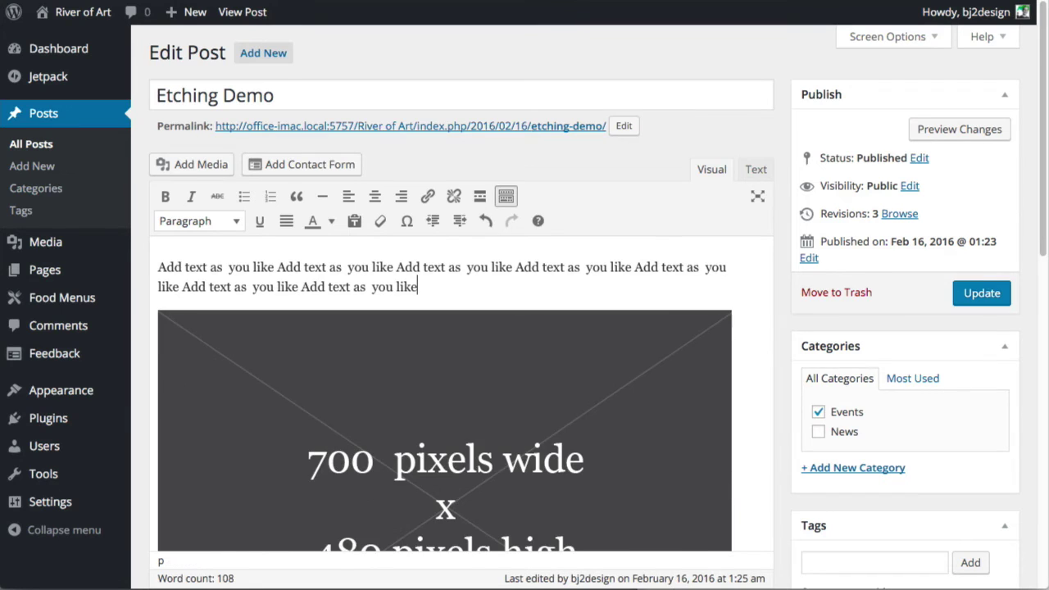
scroll(1021, 134, "down", 5)
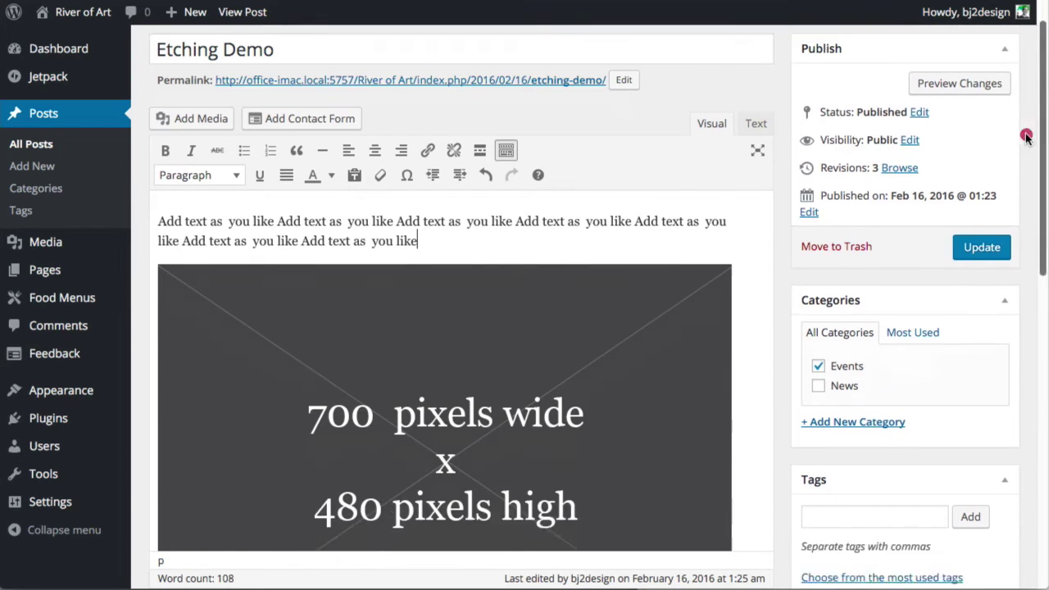
left_click(984, 237)
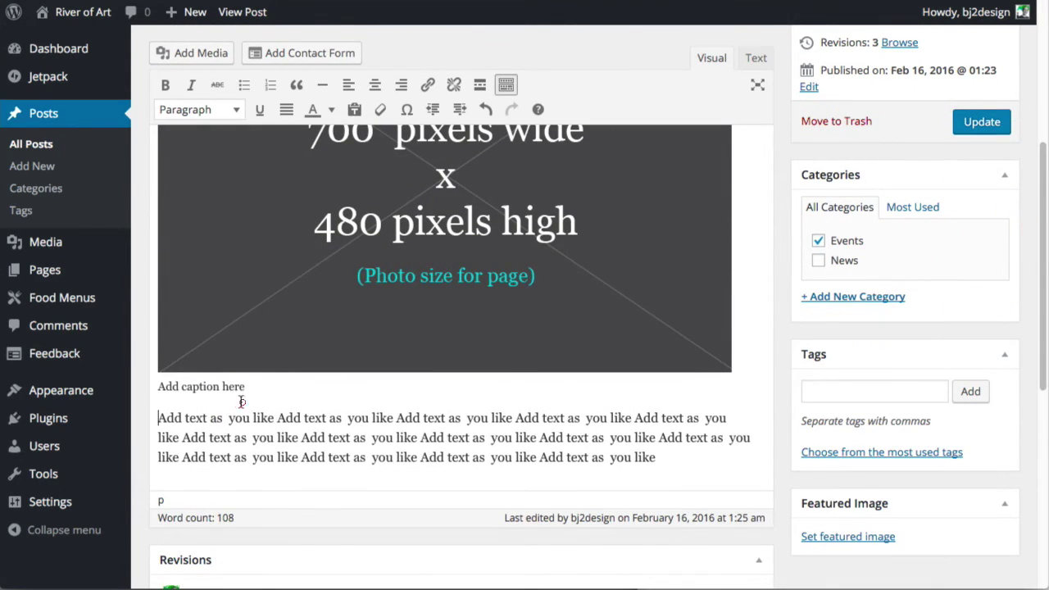
left_click(242, 402)
left_click(480, 86)
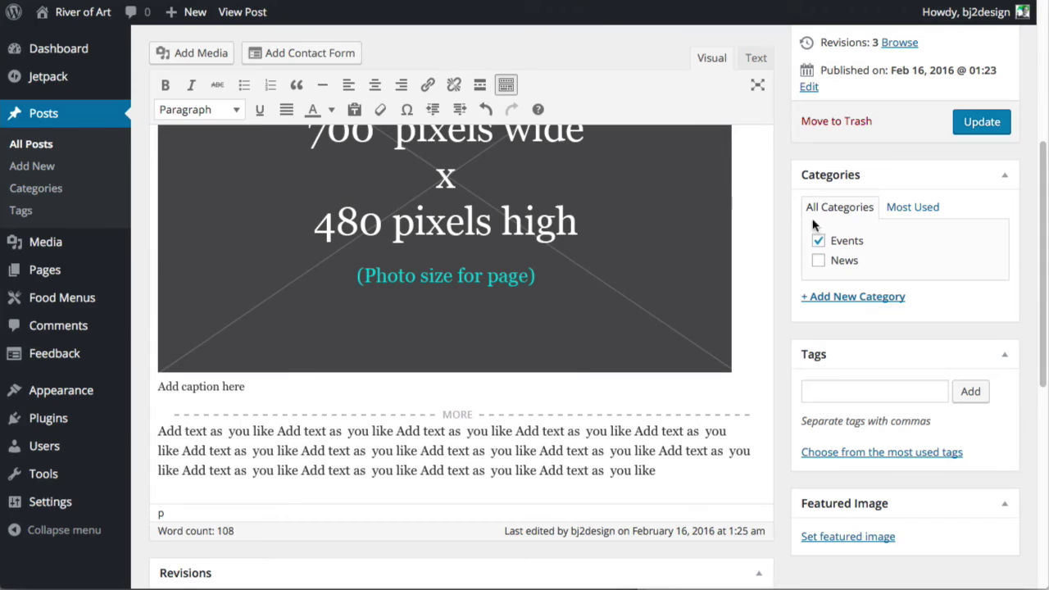
left_click(983, 127)
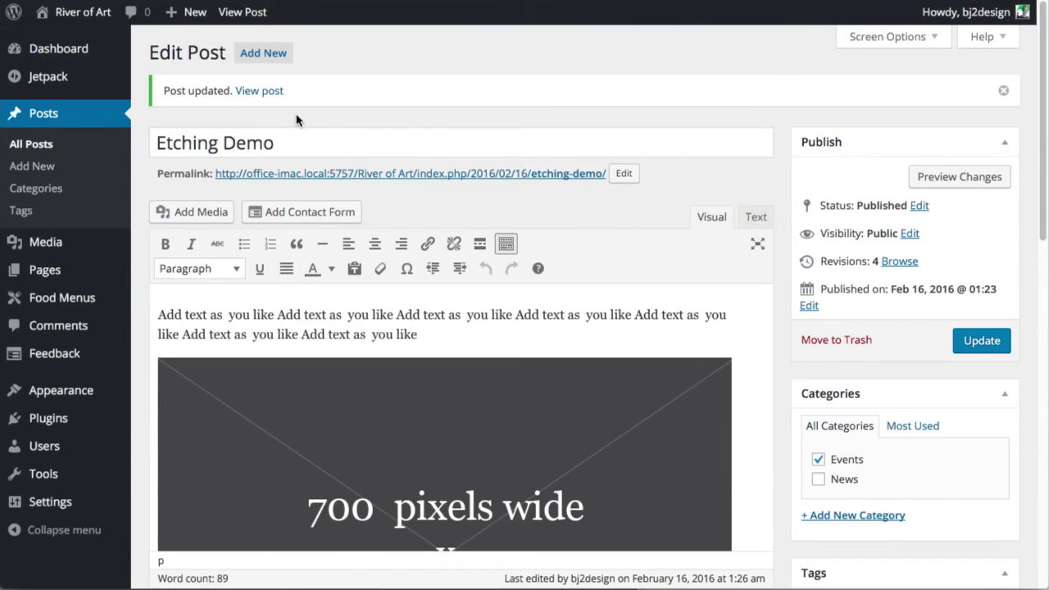
Confirm Events cuts Etching Demo off after its captioned image, follow (more…), then open News.
left_click(272, 93)
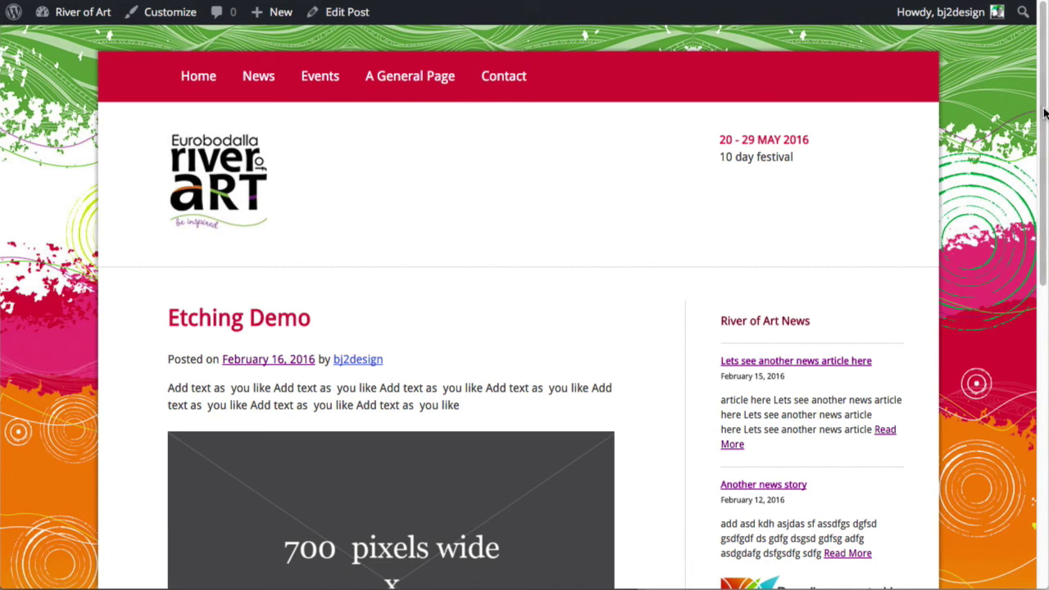
left_click(322, 86)
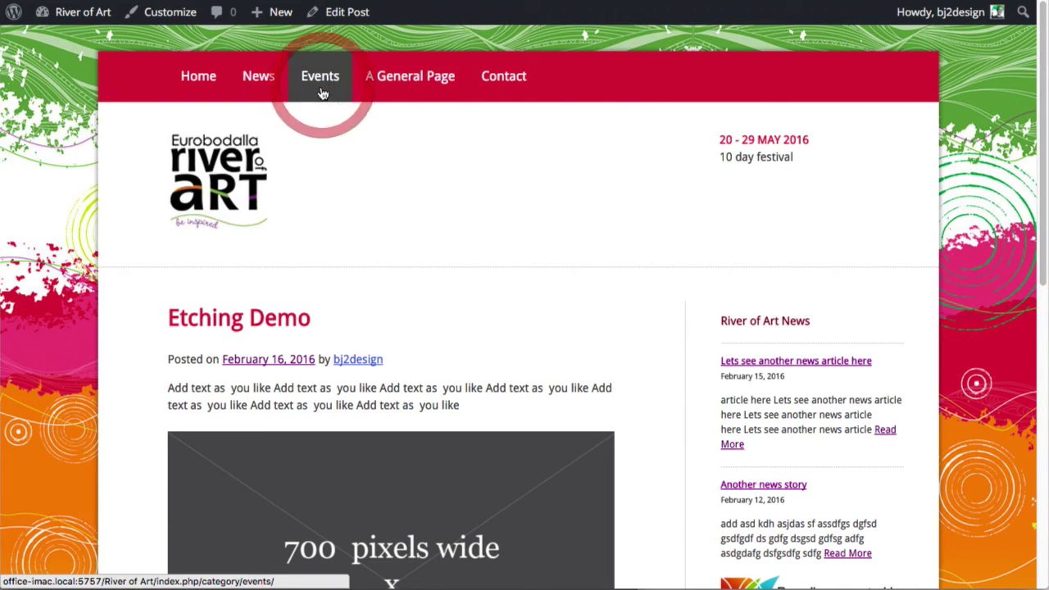
scroll(1020, 164, "down", 5)
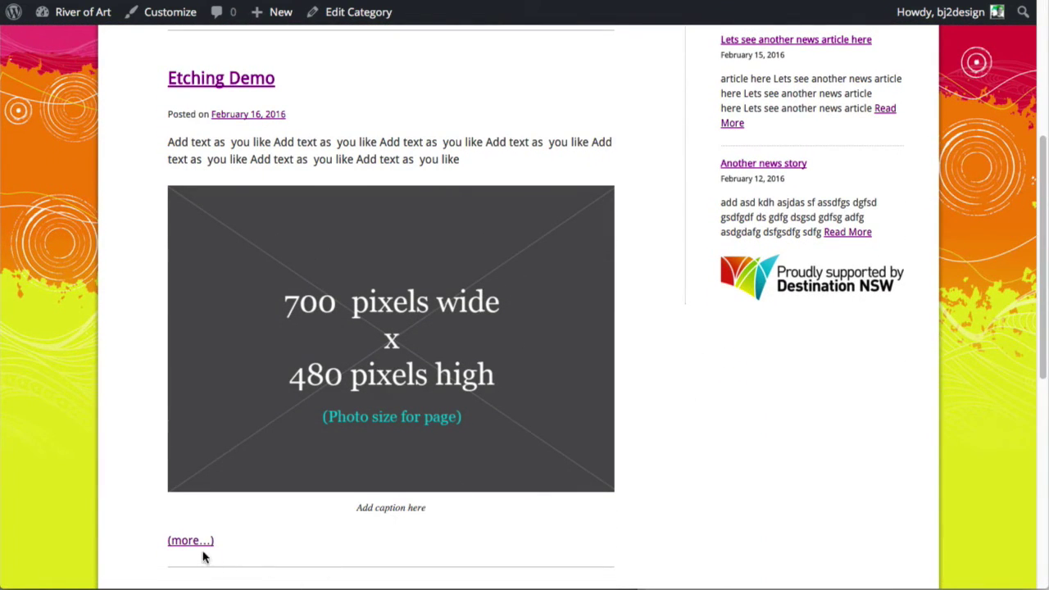
left_click(207, 551)
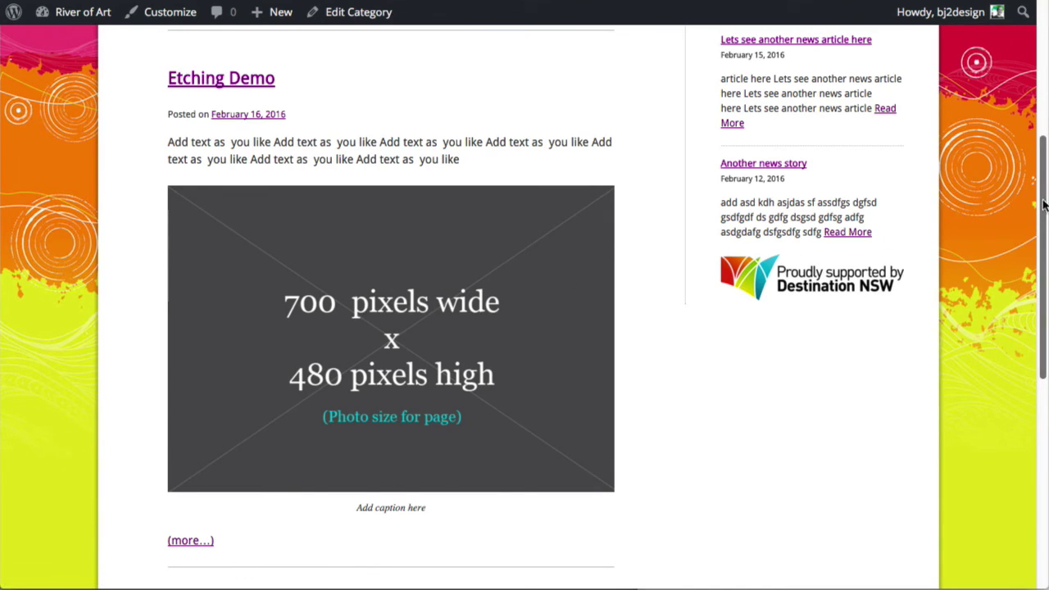
mouse_move(1040, 209)
left_mouse_down()
mouse_move(1031, 276)
mouse_move(1016, 98)
mouse_move(1002, 192)
mouse_move(1038, 265)
mouse_move(1026, 352)
mouse_move(1041, 253)
mouse_move(1023, 396)
mouse_move(1037, 241)
mouse_move(986, 164)
mouse_move(1025, 68)
left_mouse_up()
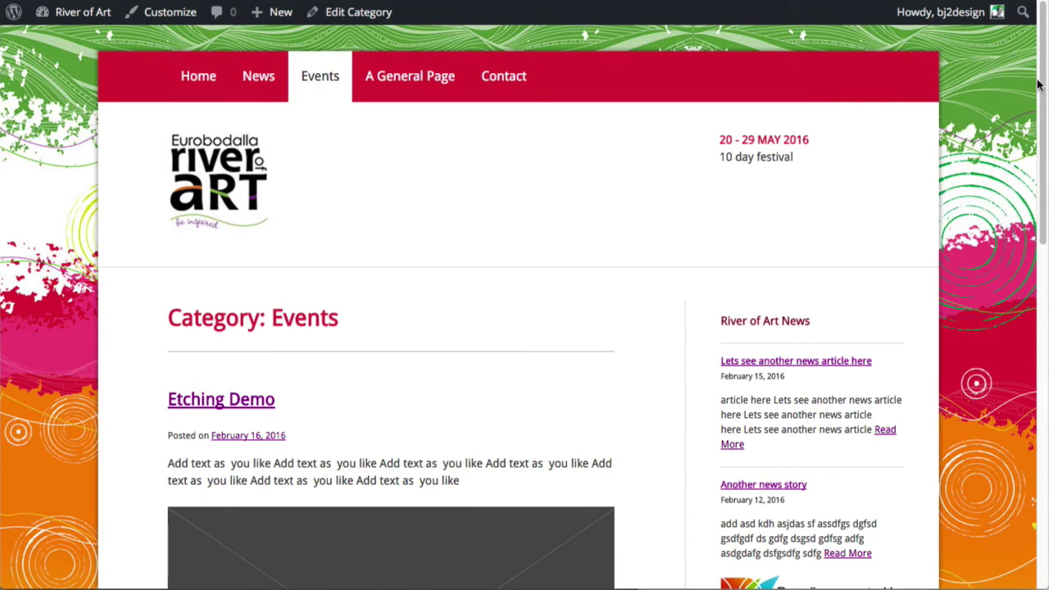
left_click_drag(1040, 92, 979, 36)
left_click(255, 81)
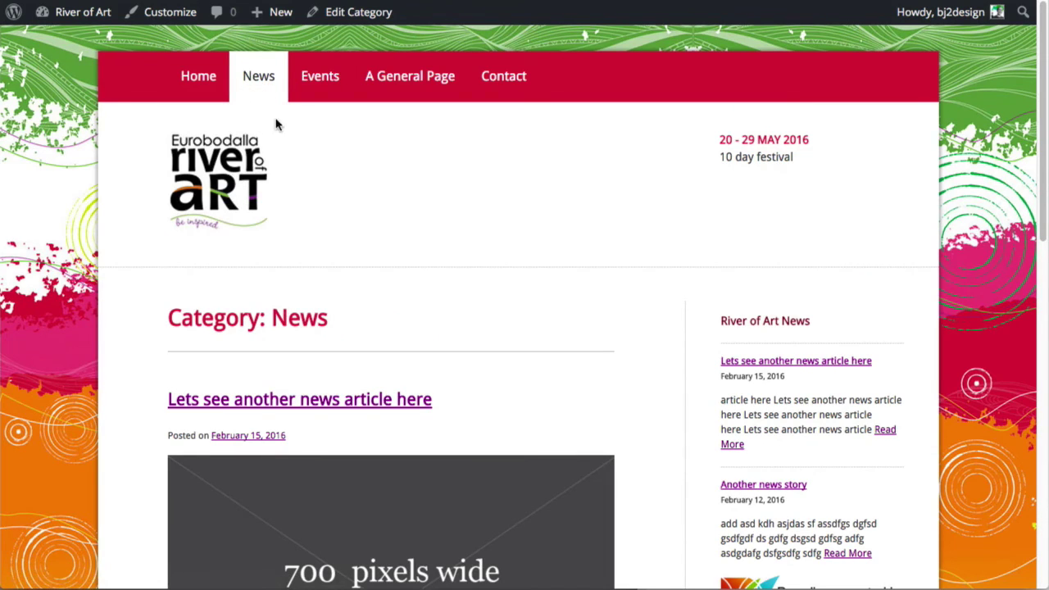
Start a new post titled 'We are ready' with 'Add text as you like' filler body text, pasted several times.
mouse_move(270, 22)
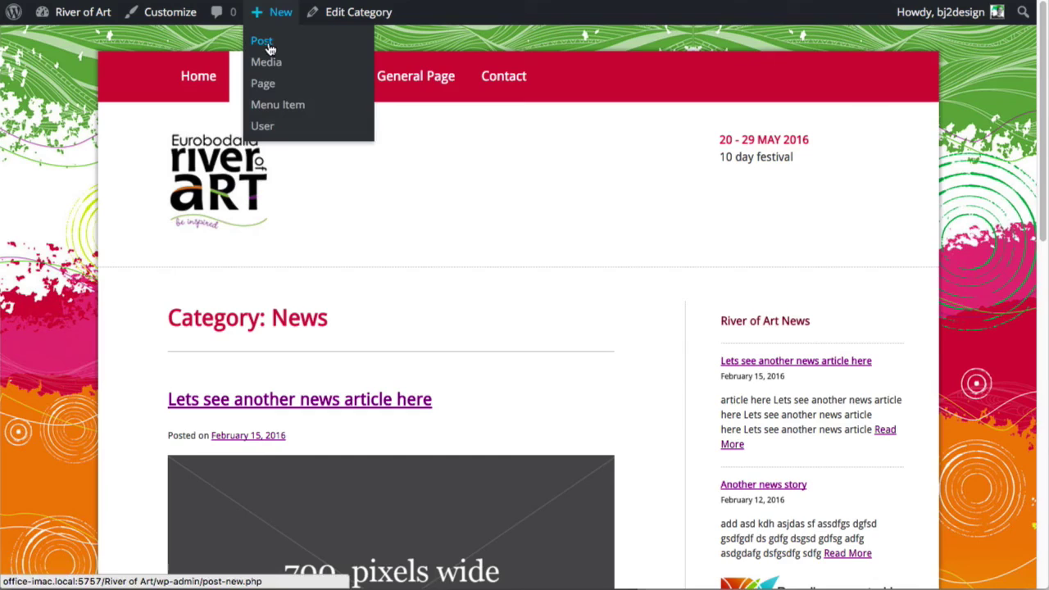
left_click(271, 47)
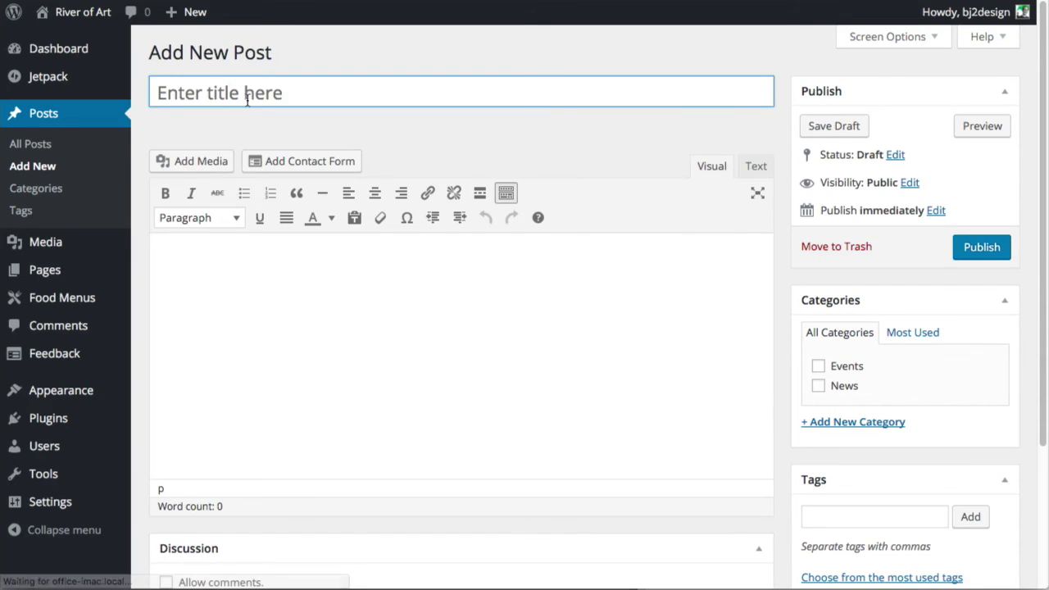
left_click(250, 94)
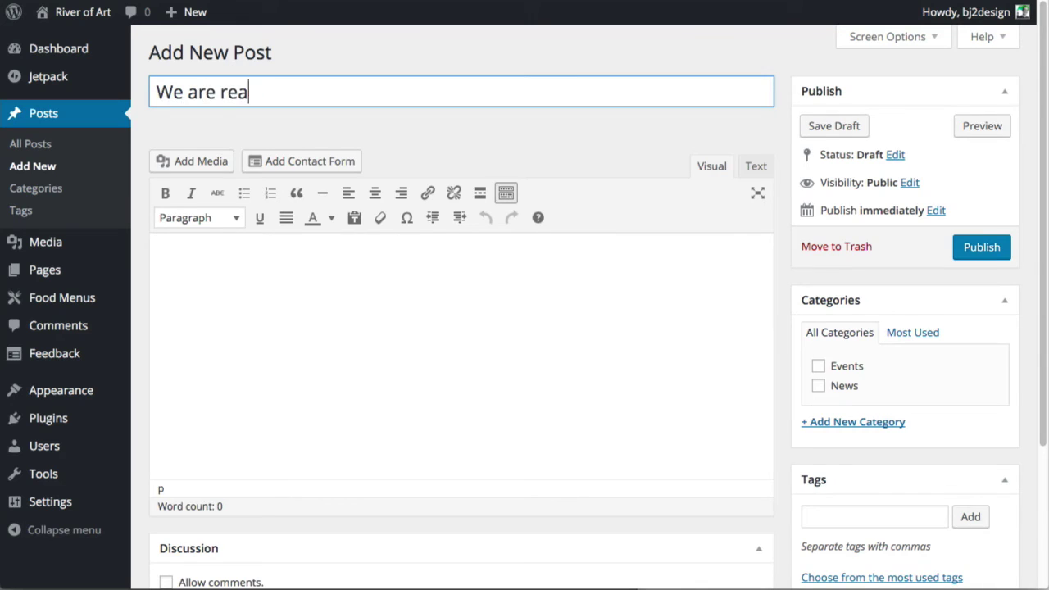
left_click(298, 276)
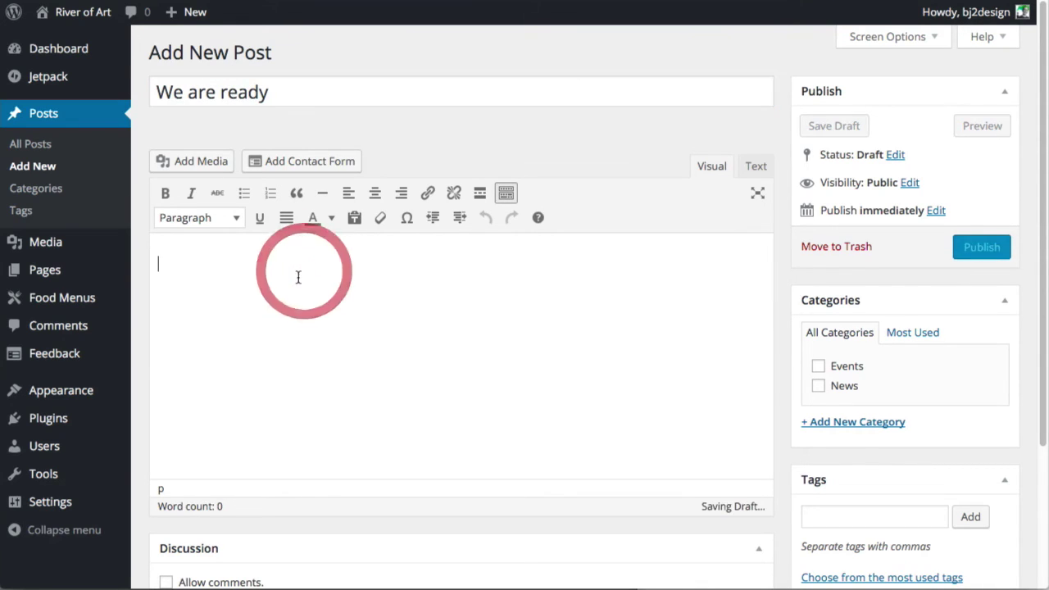
type("Add text as  you like")
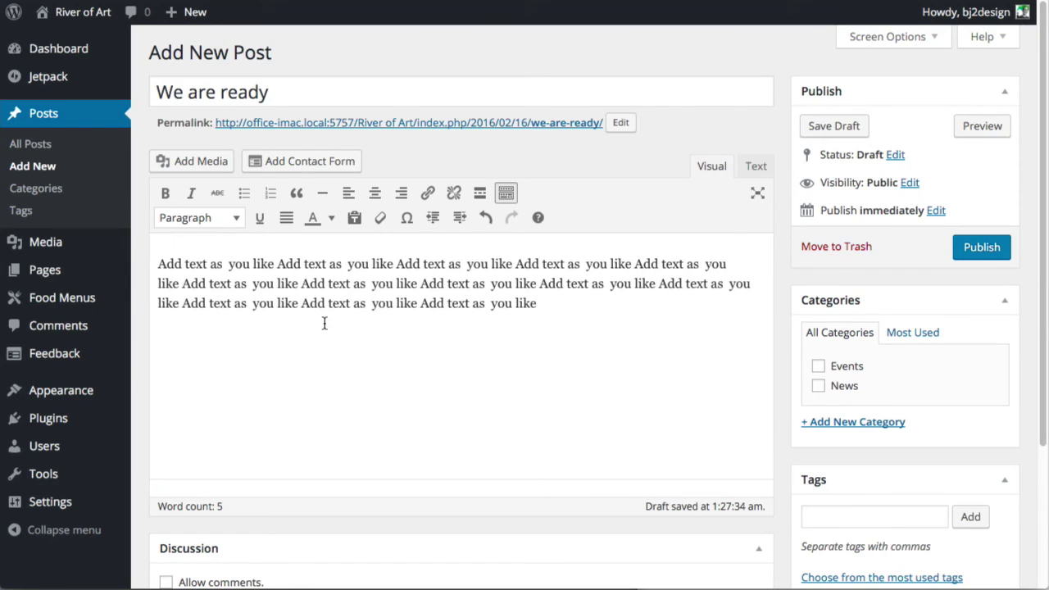
key("ctrl+v")
key("ctrl+v")
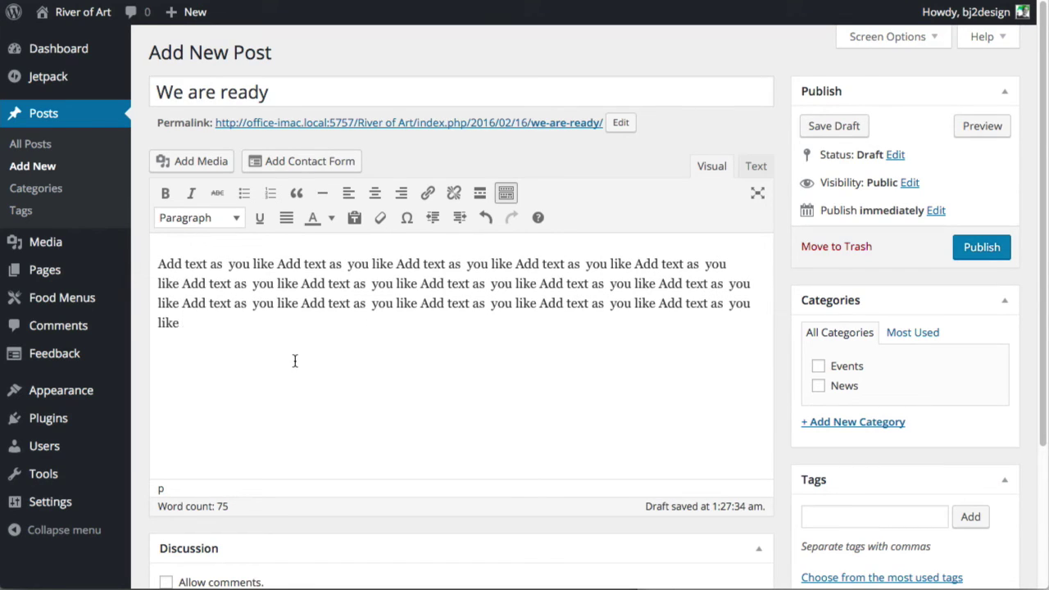
File the post under News, publish it, and view it on the site.
left_click(818, 387)
left_click(986, 255)
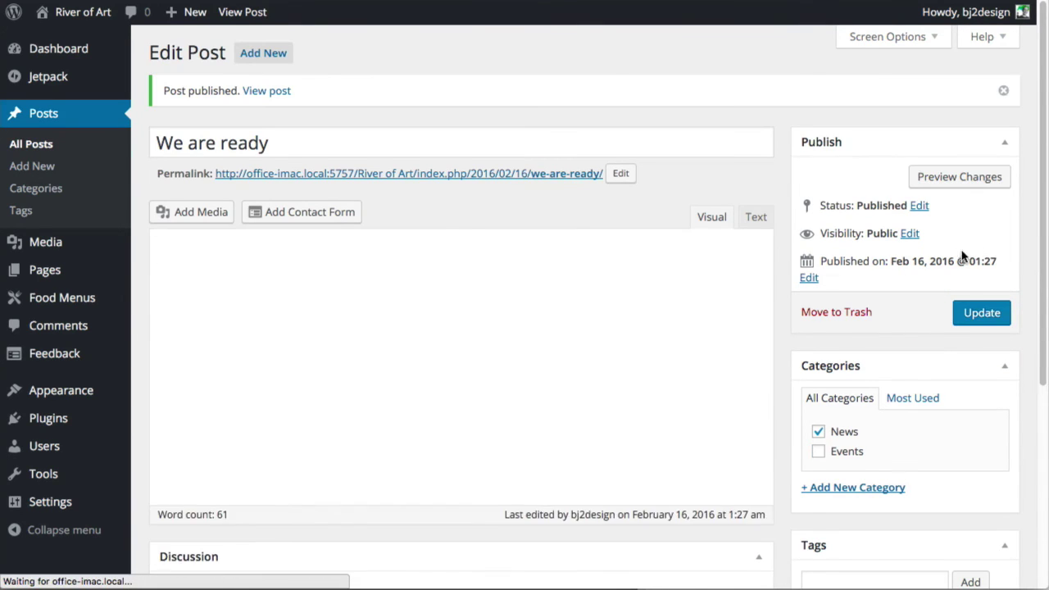
left_click(274, 96)
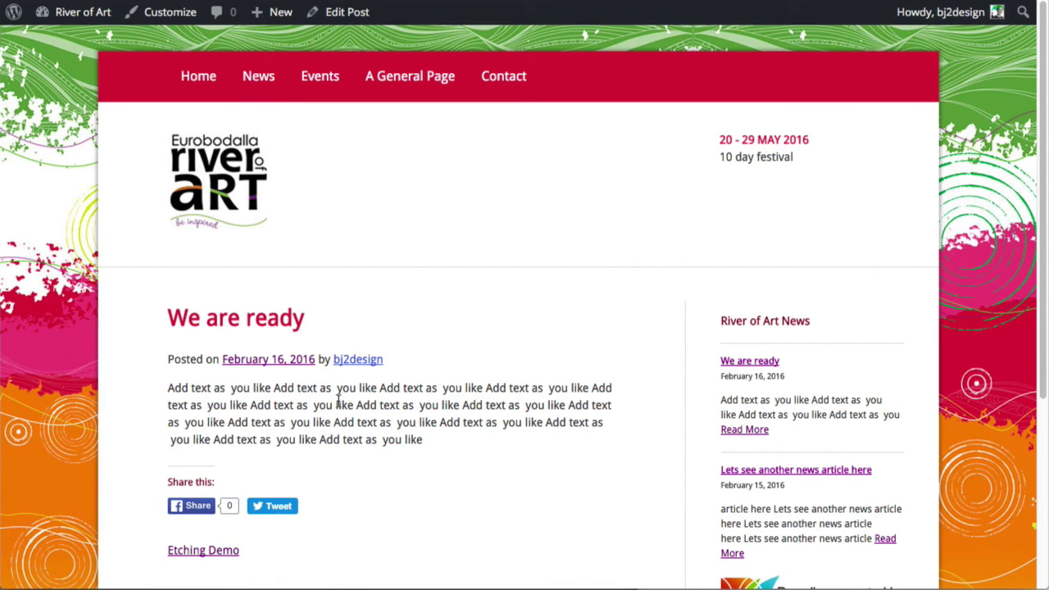
Browse the News category listing that now includes the new post.
left_click(265, 87)
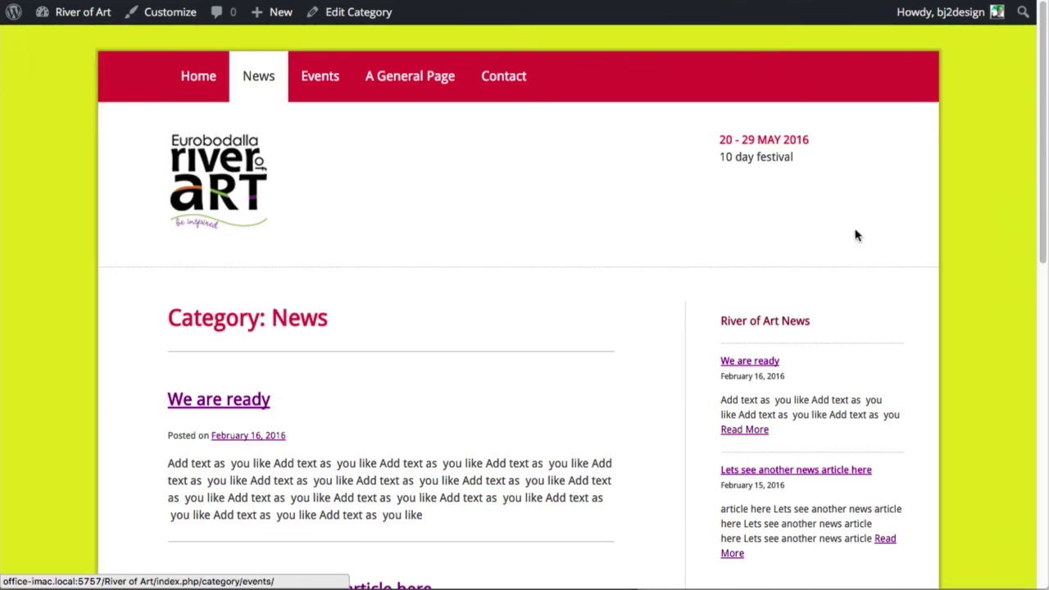
scroll(1045, 144, "down", 5)
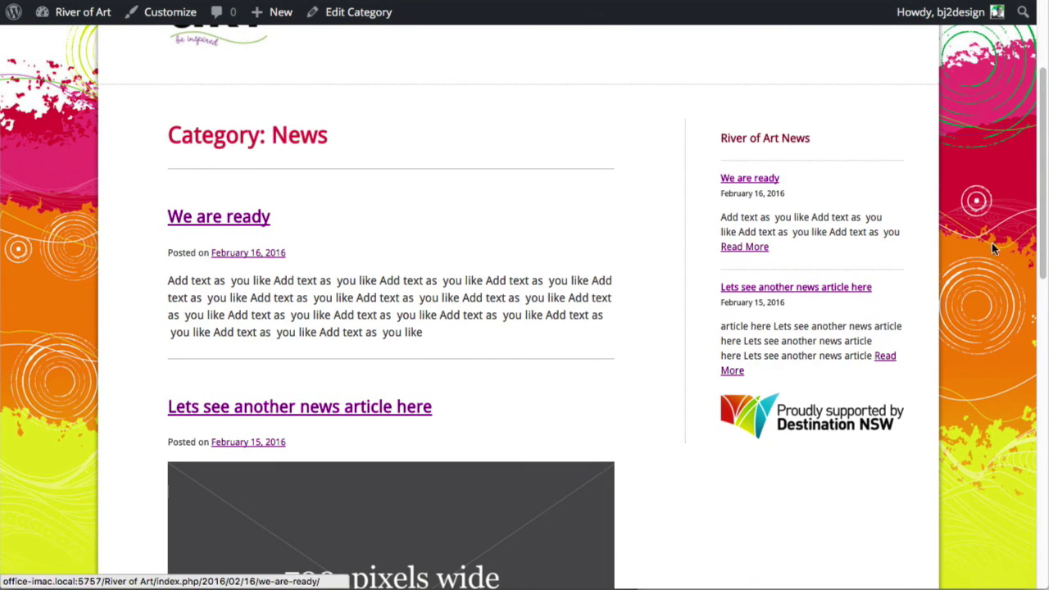
scroll(994, 248, "up", 5)
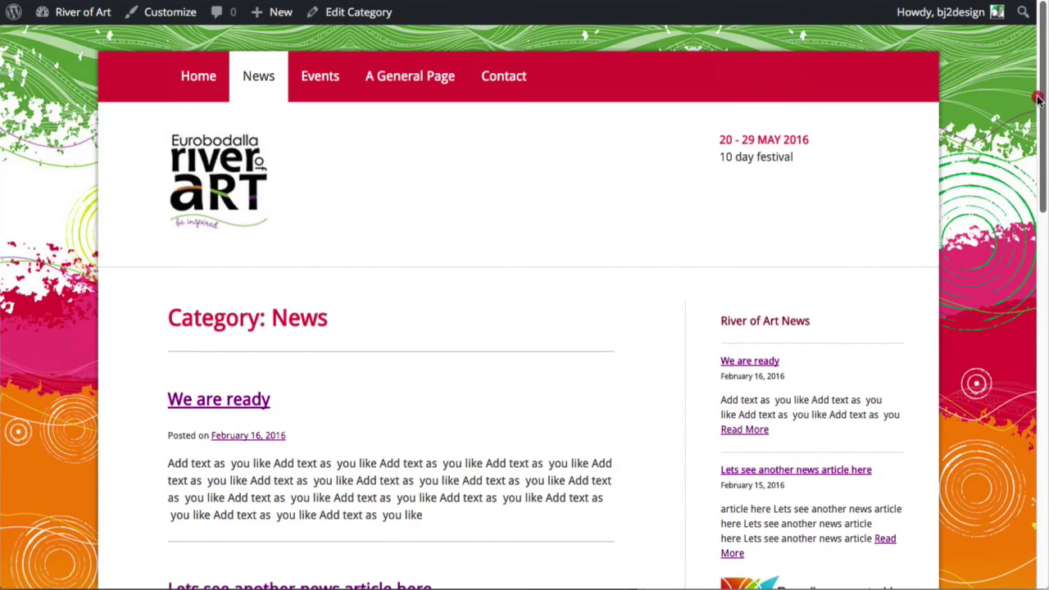
Look over the site's home page, then finish on the Contact page.
left_click(186, 83)
left_click_drag(1043, 120, 1018, 328)
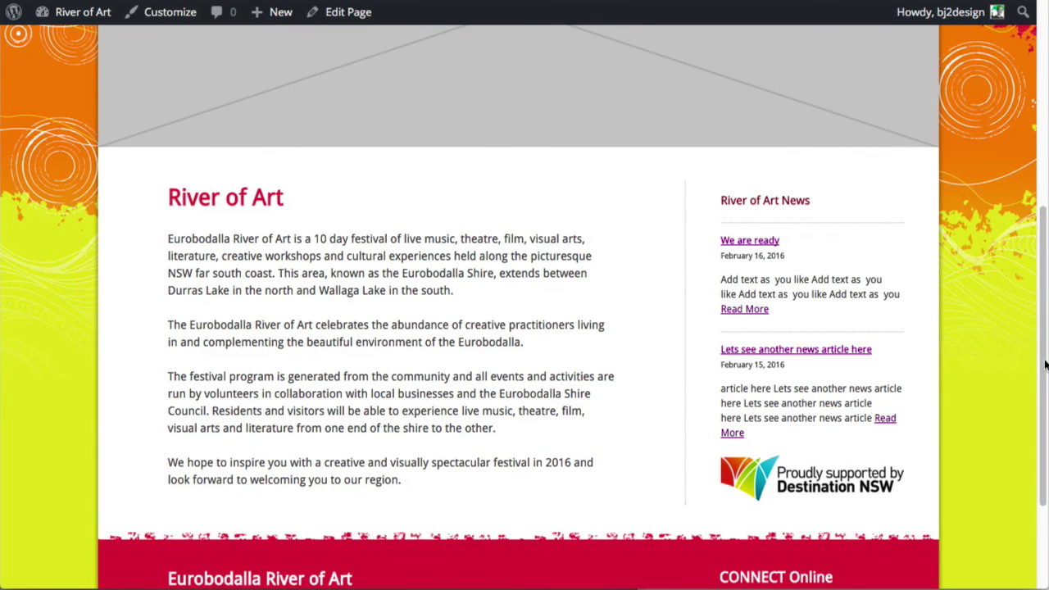
left_click_drag(1042, 376, 1045, 351)
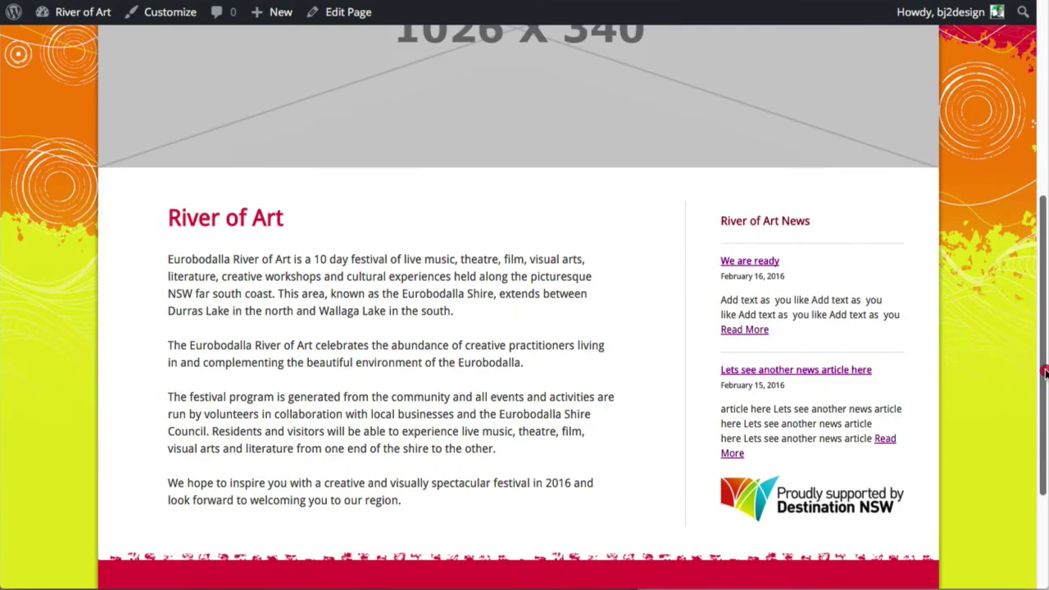
left_click_drag(1045, 373, 1013, 365)
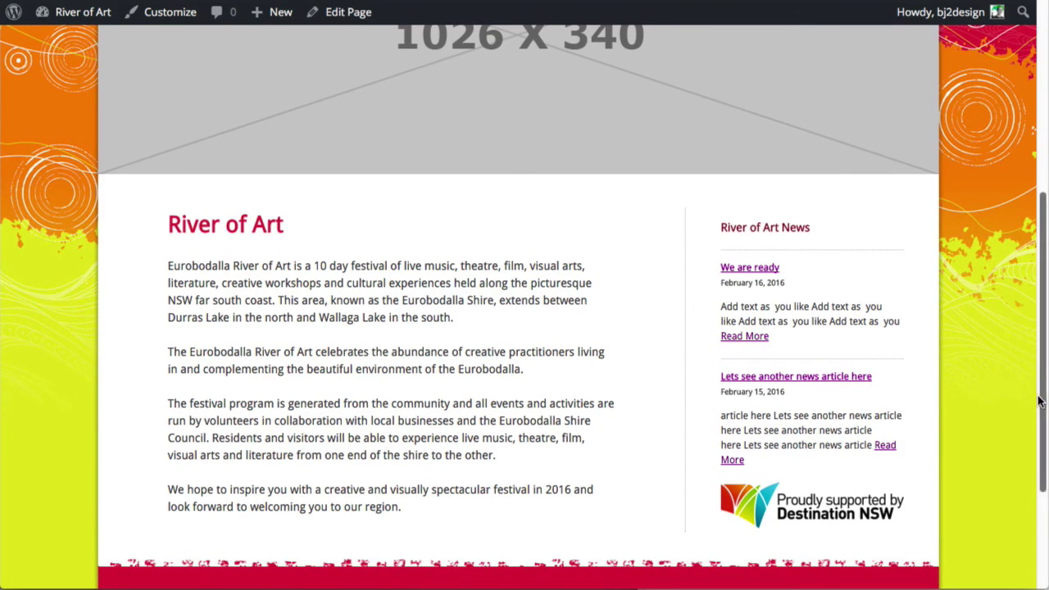
scroll(1035, 396, "up", 5)
left_click(503, 75)
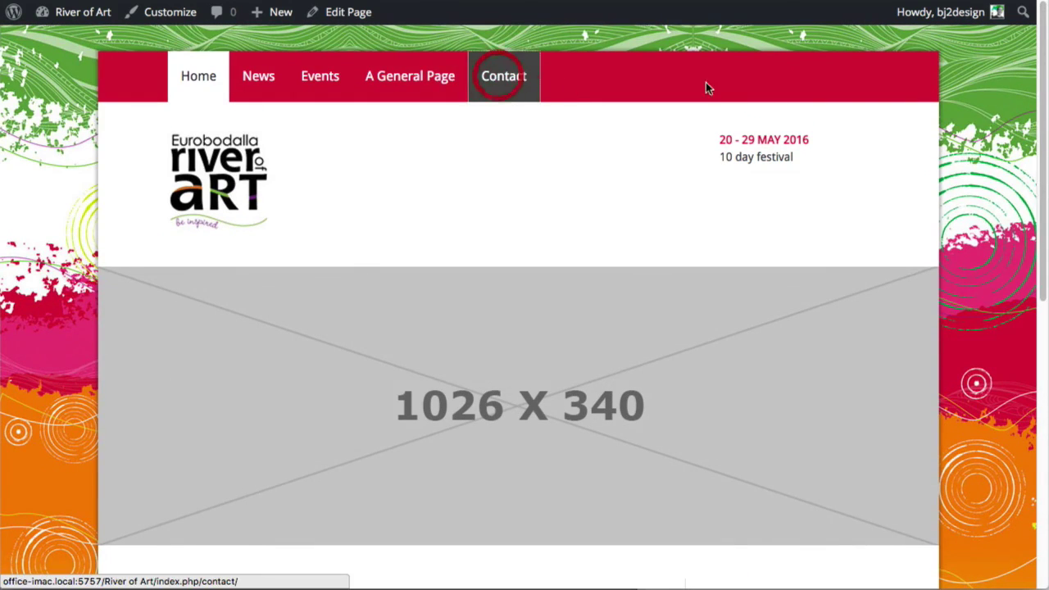
mouse_move(1044, 90)
left_mouse_down()
mouse_move(1041, 257)
mouse_move(1041, 96)
left_mouse_up()
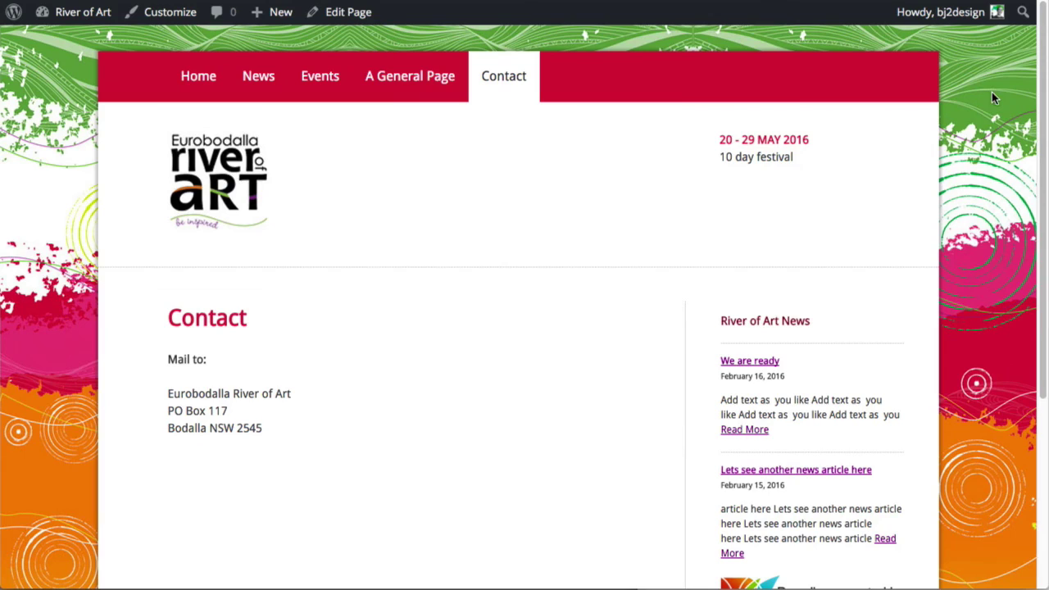